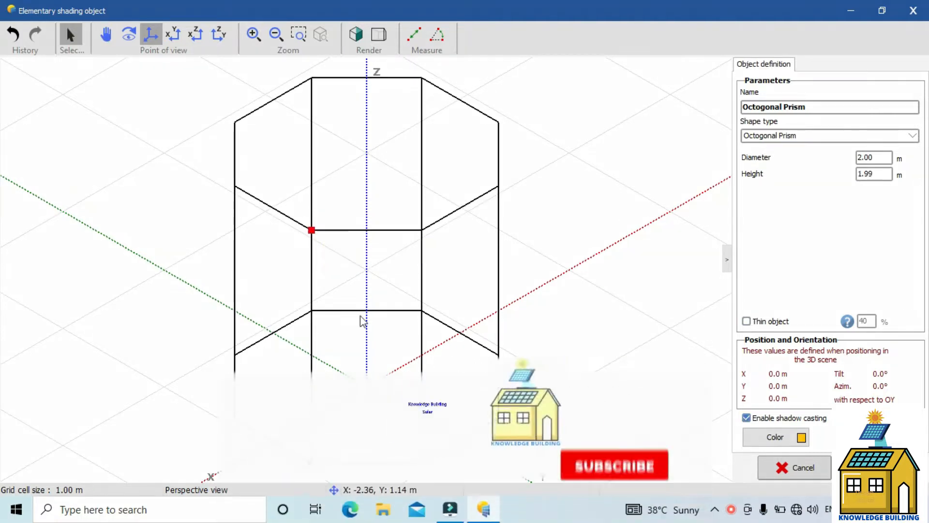
Set the octagonal prism's color to pure blue (Red 0, Green 0, Blue 255)
click(775, 438)
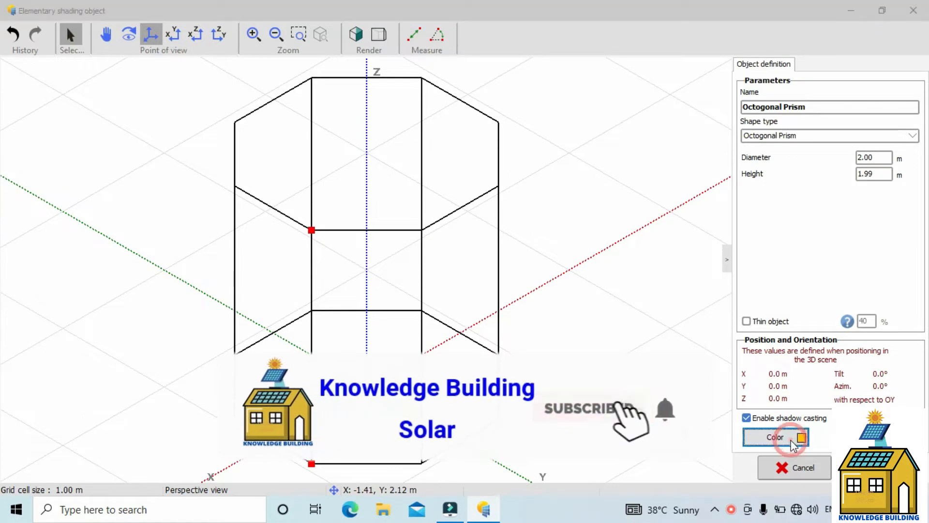
click(392, 186)
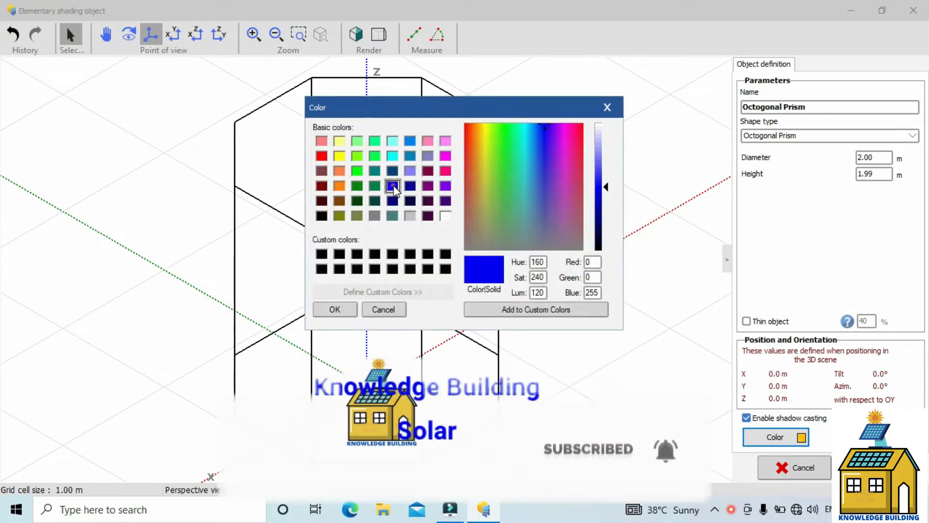
click(330, 312)
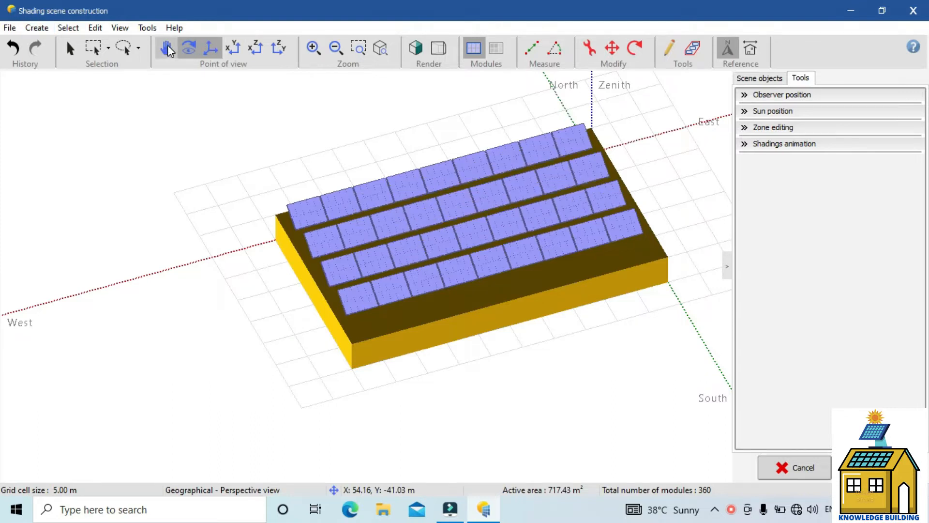
Display the shading scene in wireframe and select the octagonal prism at the building's base corner
click(190, 49)
mouse_move(502, 314)
mouse_down()
mouse_move(438, 316)
mouse_move(243, 253)
mouse_move(319, 291)
mouse_up()
drag(605, 370, 503, 370)
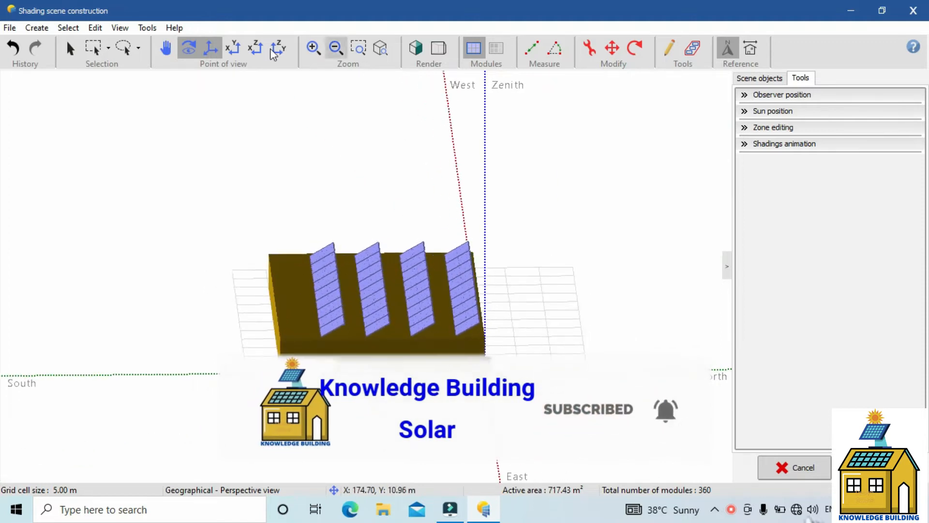
click(416, 48)
drag(582, 413, 566, 367)
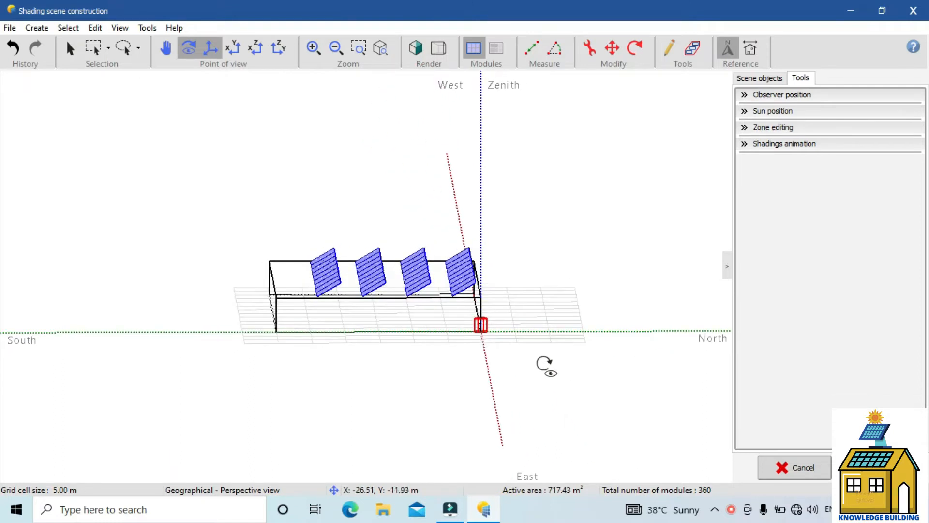
mouse_move(474, 346)
mouse_down()
mouse_move(500, 360)
mouse_move(461, 365)
mouse_move(498, 347)
mouse_move(467, 354)
mouse_move(482, 364)
mouse_move(470, 363)
mouse_up()
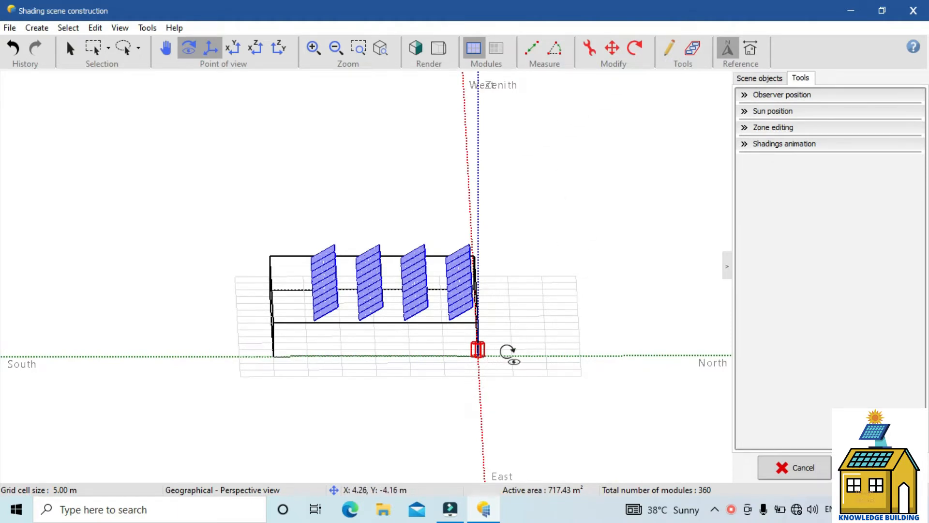
scroll(499, 356, up, 8)
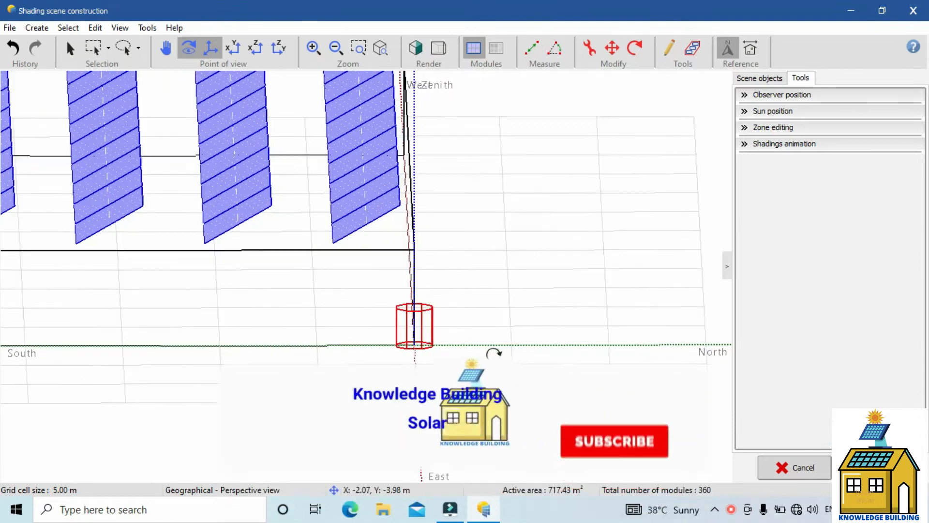
scroll(494, 351, down, 6)
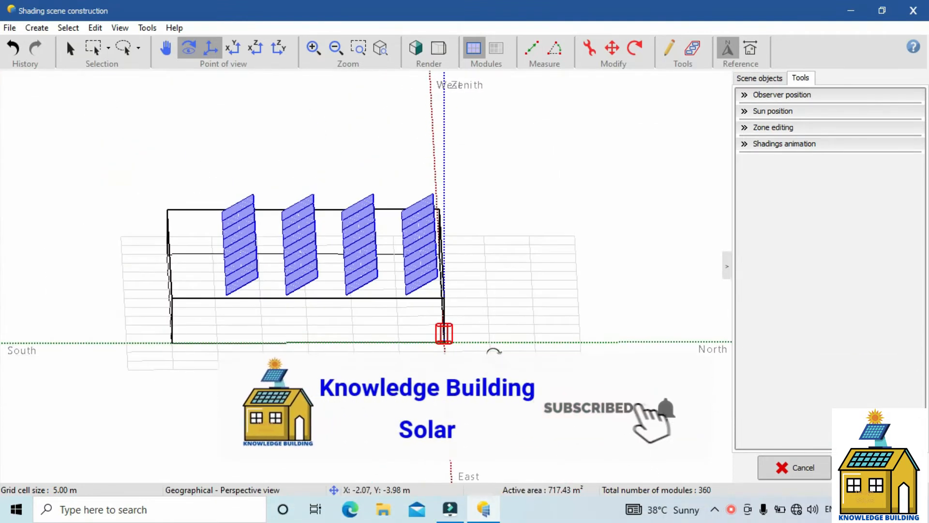
scroll(494, 352, up, 6)
scroll(493, 352, up, 1)
click(71, 48)
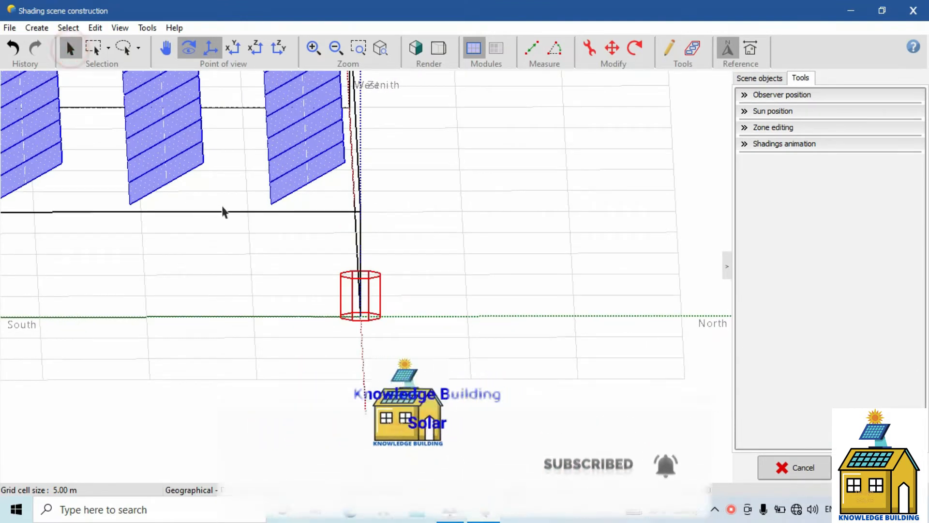
click(269, 212)
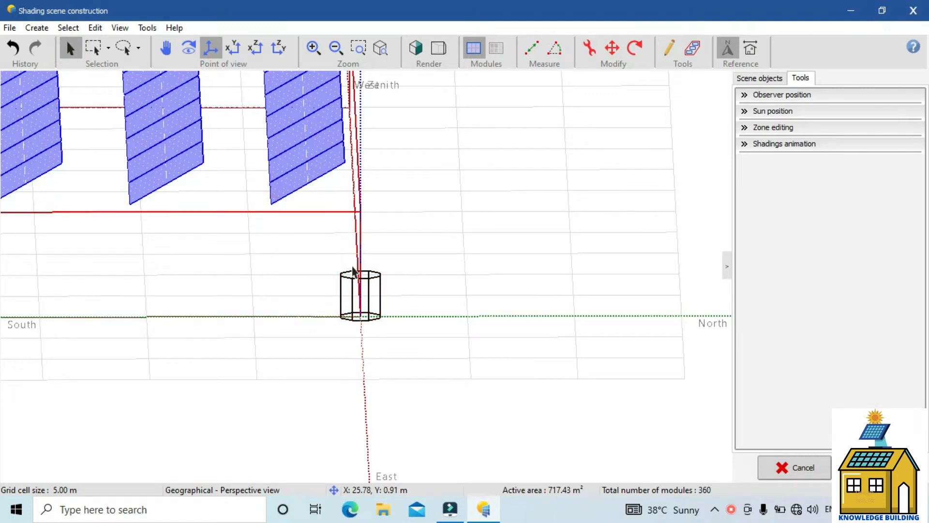
click(374, 286)
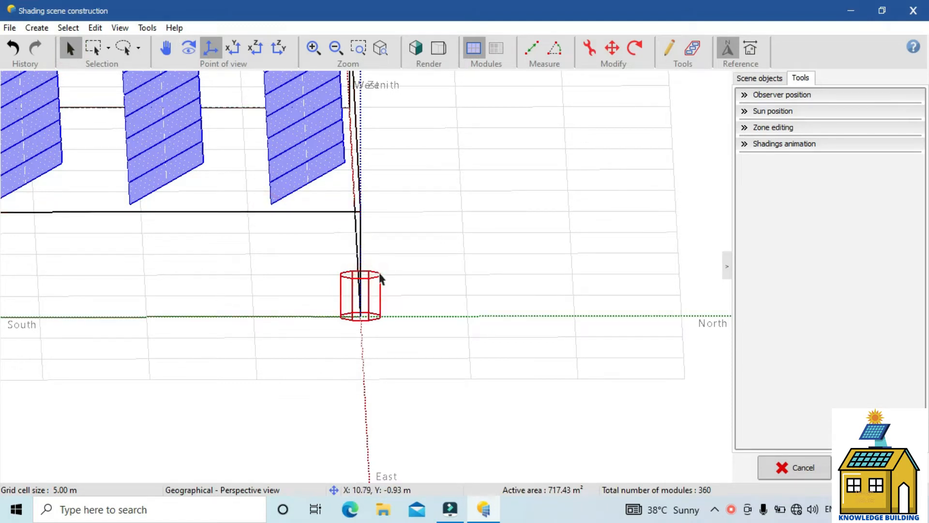
In front view, move the selected octagonal prism up to roof level, at a height of about 4.95 m
scroll(440, 282, down, 4)
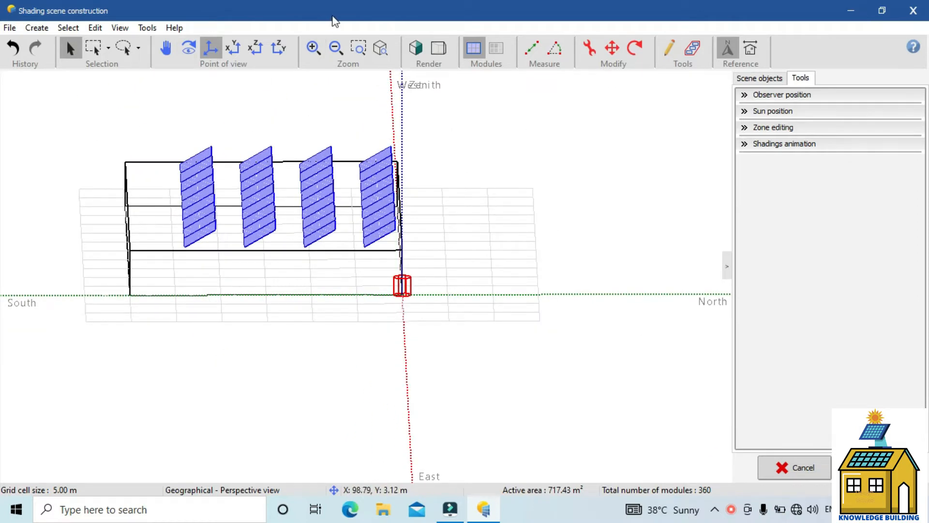
click(611, 49)
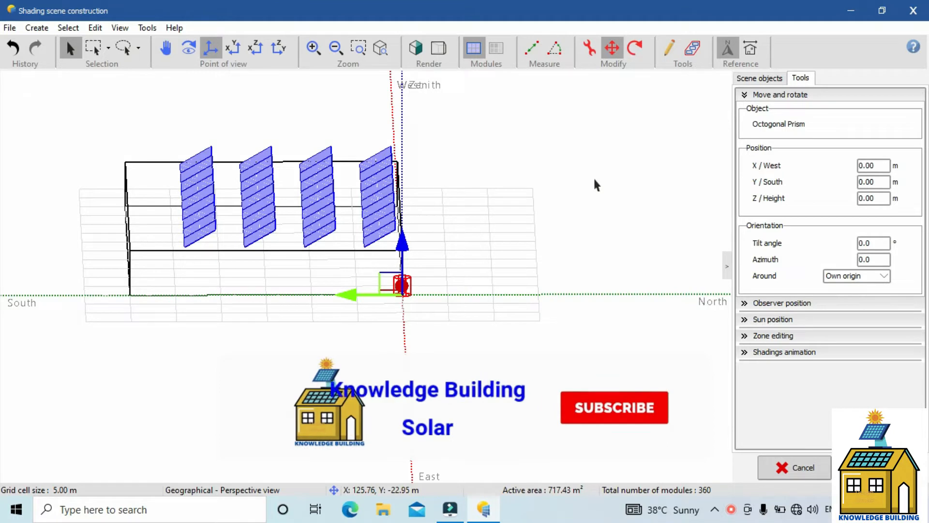
middle_drag(390, 277, 537, 253)
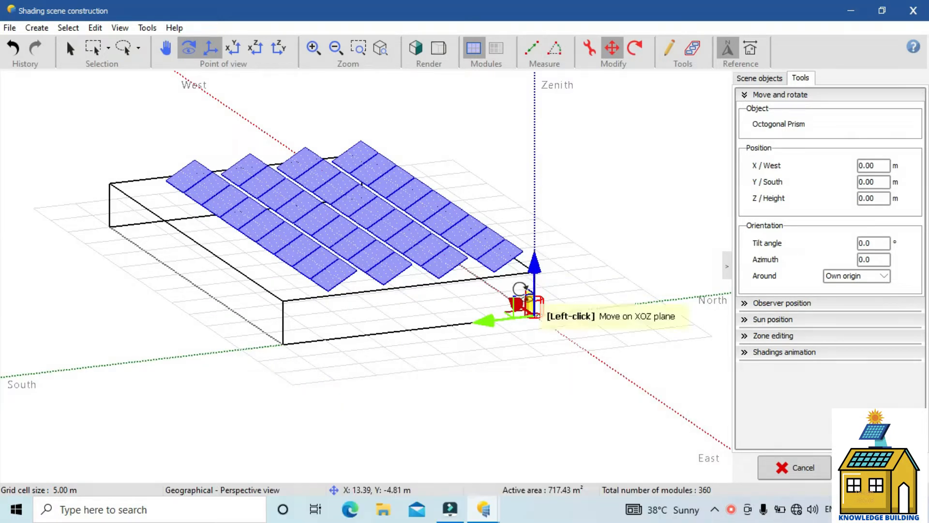
middle_drag(629, 336, 593, 347)
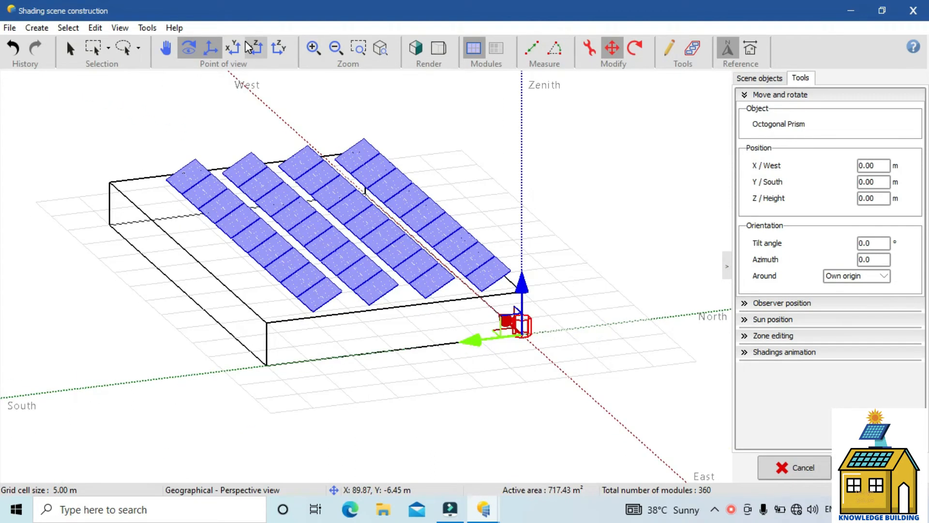
click(262, 54)
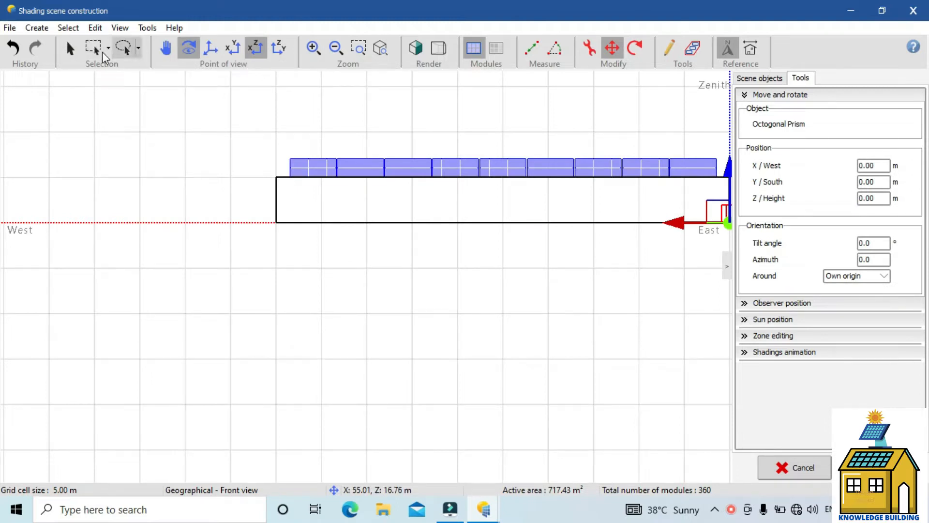
click(165, 51)
drag(461, 209, 347, 268)
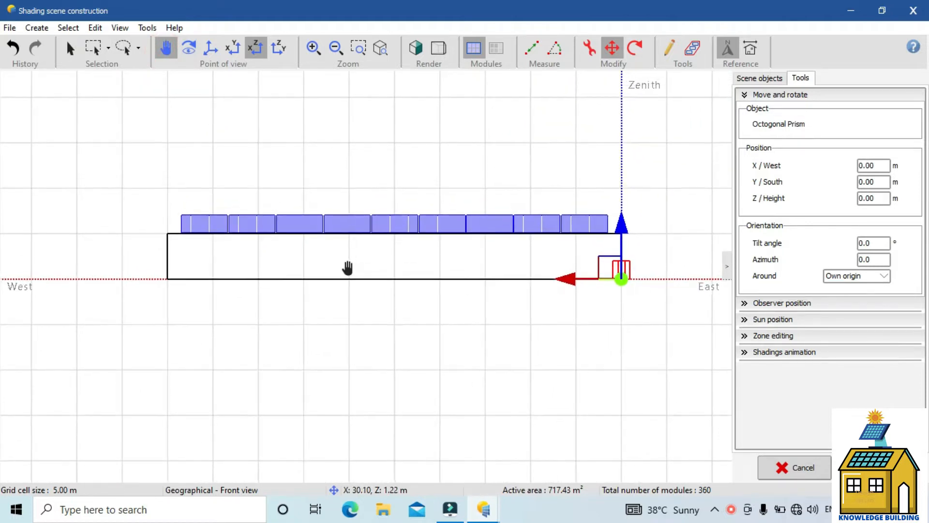
drag(623, 228, 623, 183)
In top view, move the prism to about 28.03 m south and 3.75 m west, near the roof's southeast corner
click(234, 49)
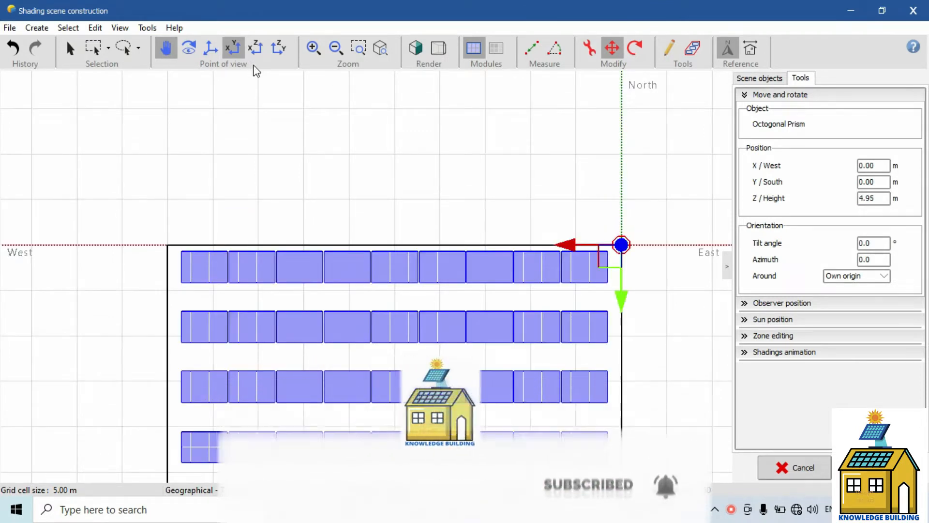
drag(527, 200, 487, 99)
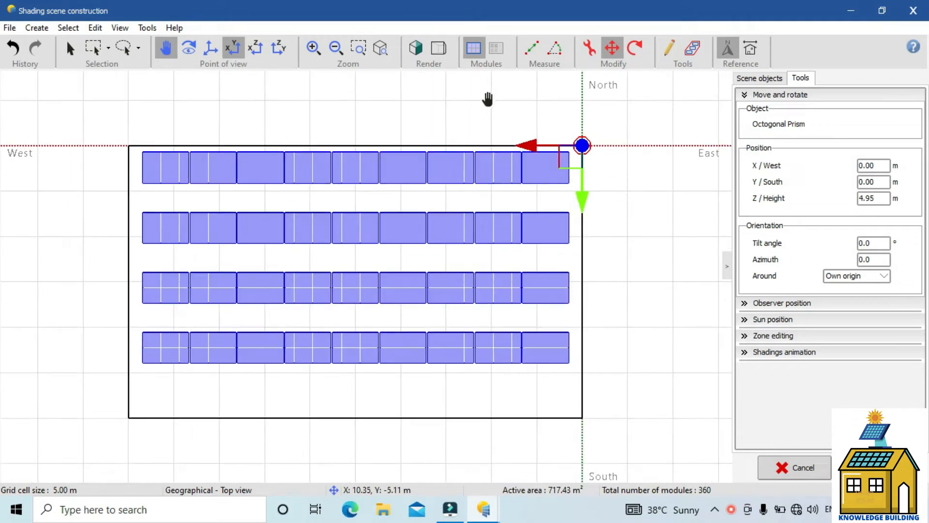
drag(583, 199, 583, 453)
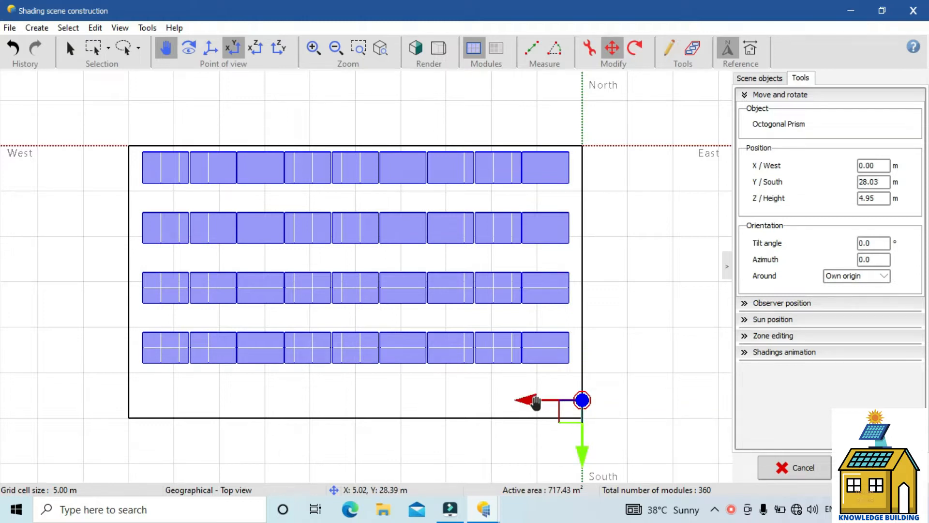
drag(536, 402, 502, 390)
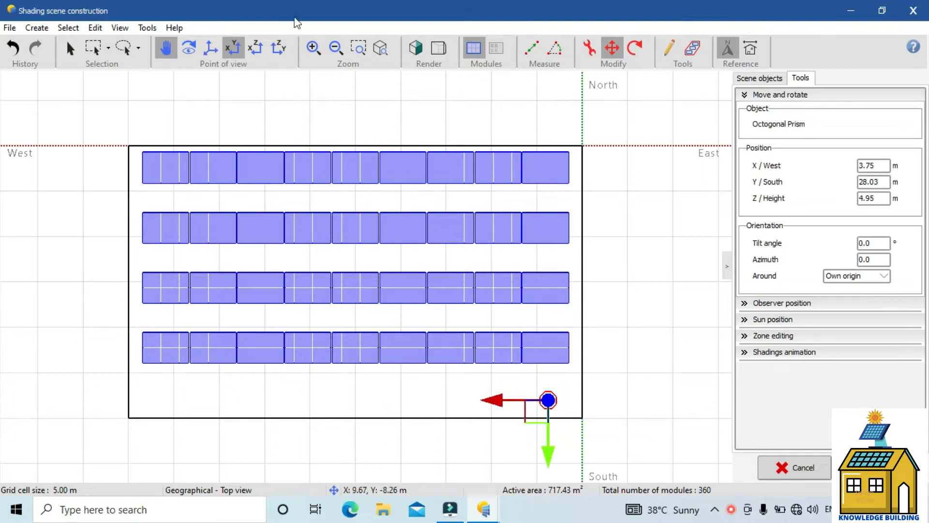
Display the scene in perspective with shaded surfaces and deselect the octagonal prism
click(70, 48)
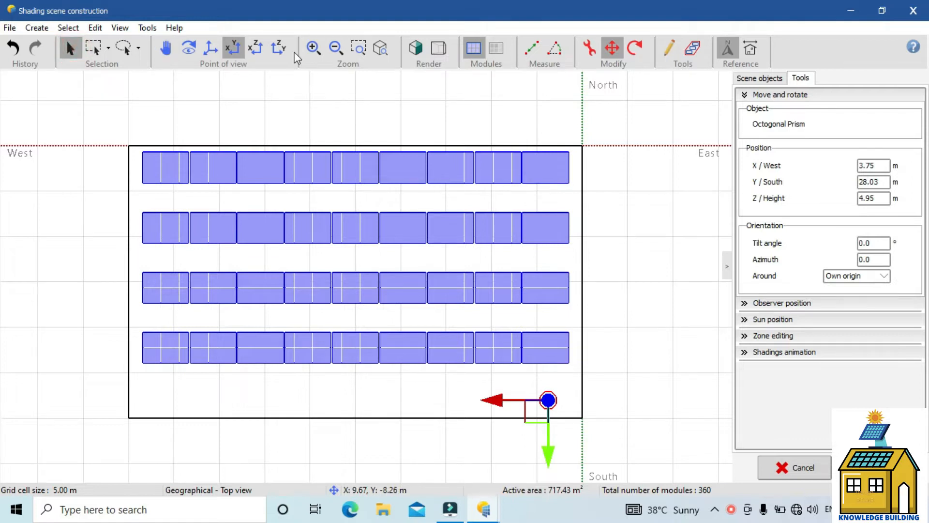
click(209, 49)
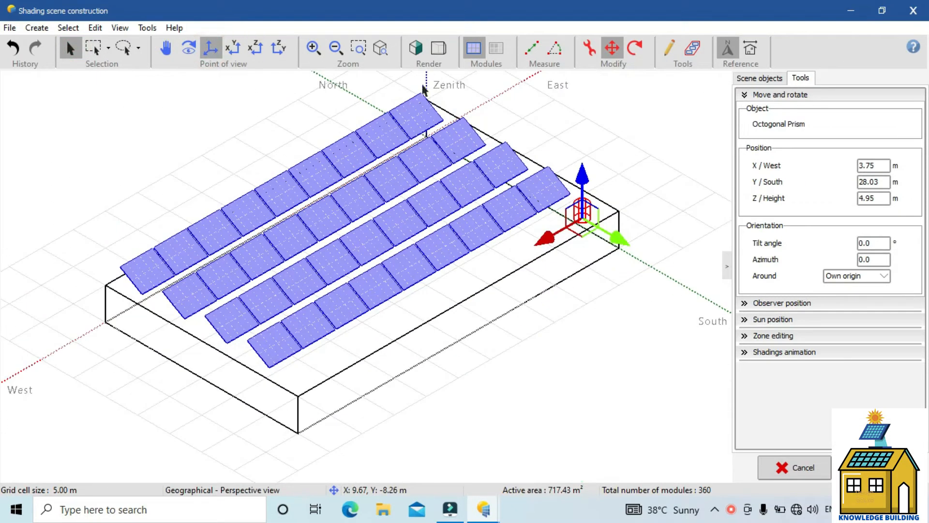
click(420, 51)
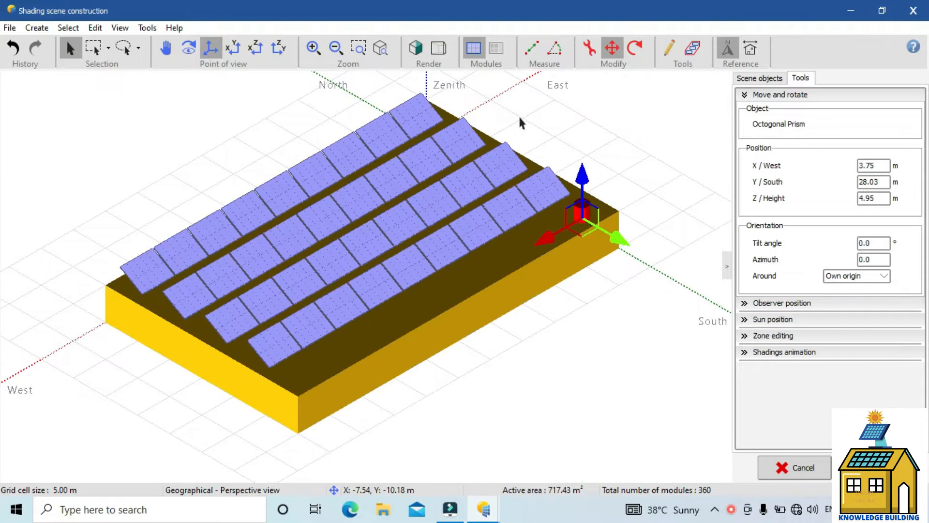
click(663, 143)
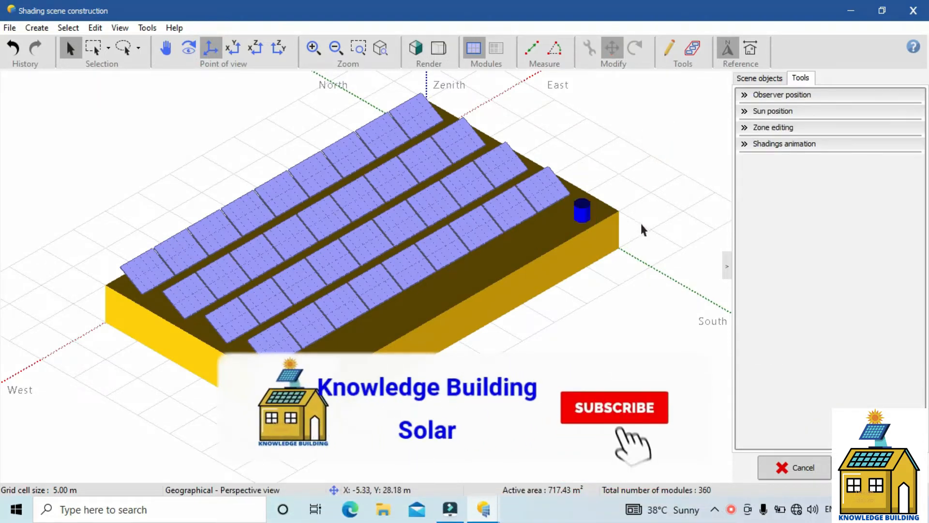
Examine the blue prism's placement on the roof beside the panel rows in perspective, front and side views
scroll(620, 222, up, 4)
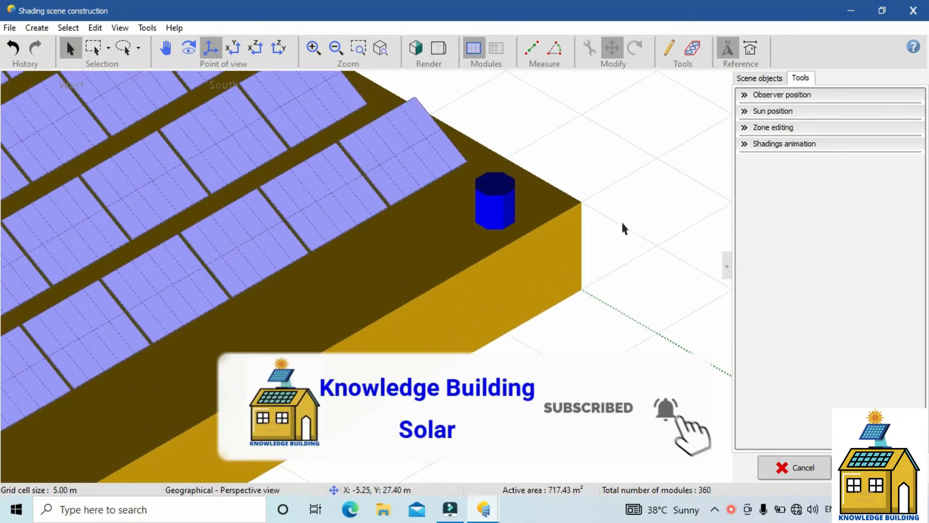
scroll(553, 190, down, 5)
scroll(554, 190, up, 4)
scroll(553, 189, down, 1)
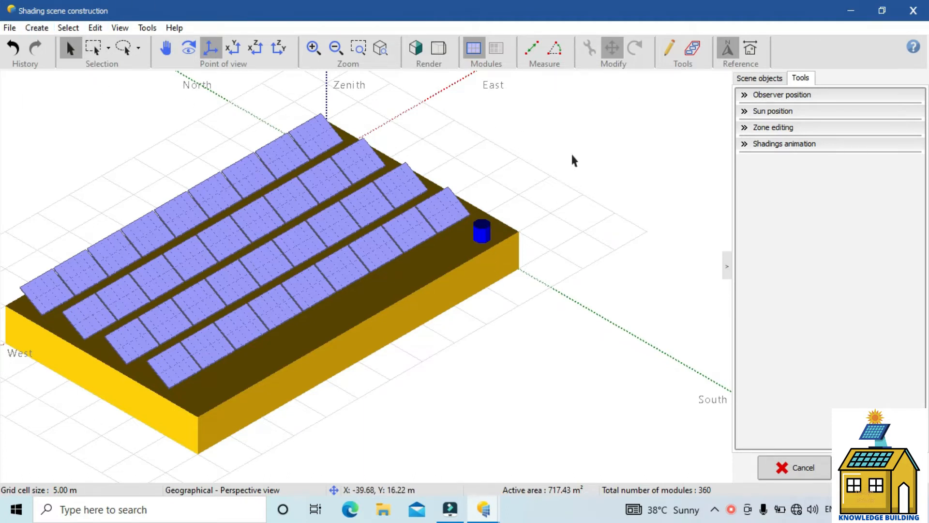
scroll(492, 237, up, 3)
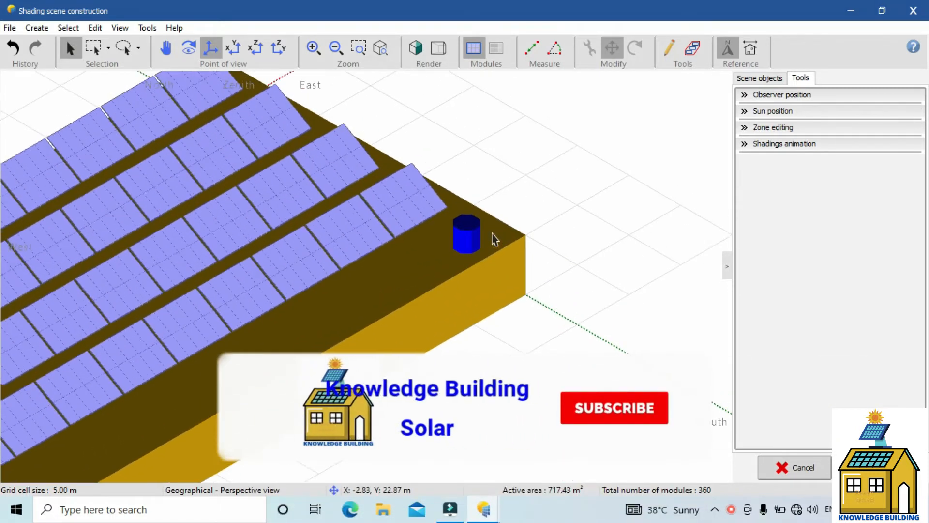
scroll(493, 238, down, 3)
click(256, 49)
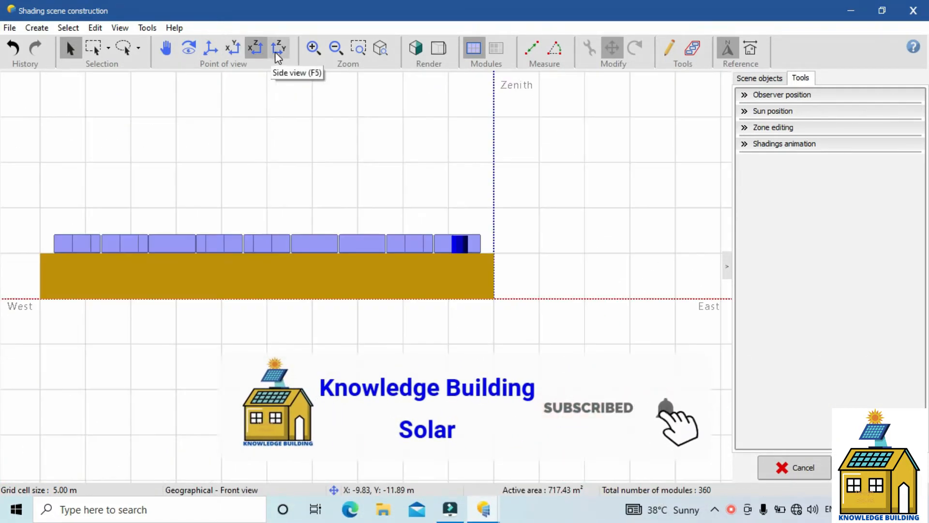
click(278, 56)
click(256, 49)
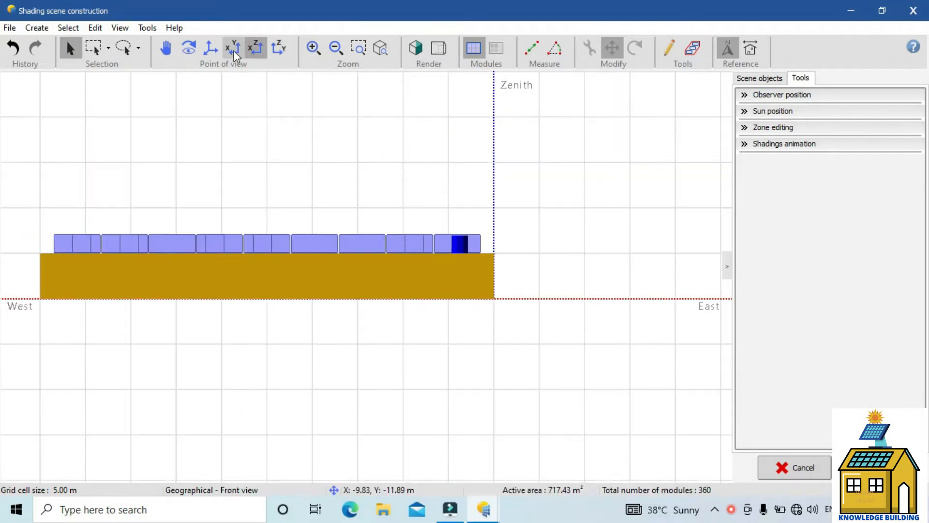
click(221, 48)
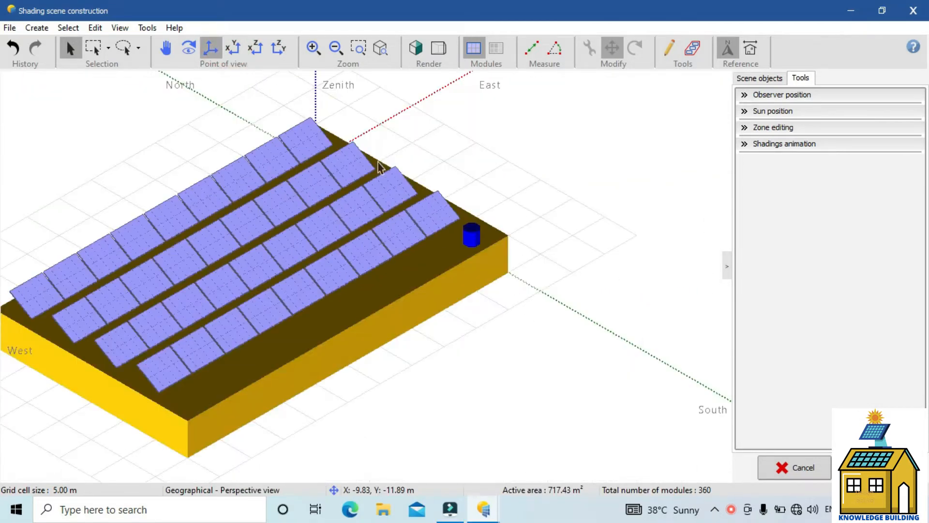
click(188, 48)
drag(484, 204, 465, 228)
Start a new elementary shading object and set its shape type to Tree
click(36, 28)
click(57, 46)
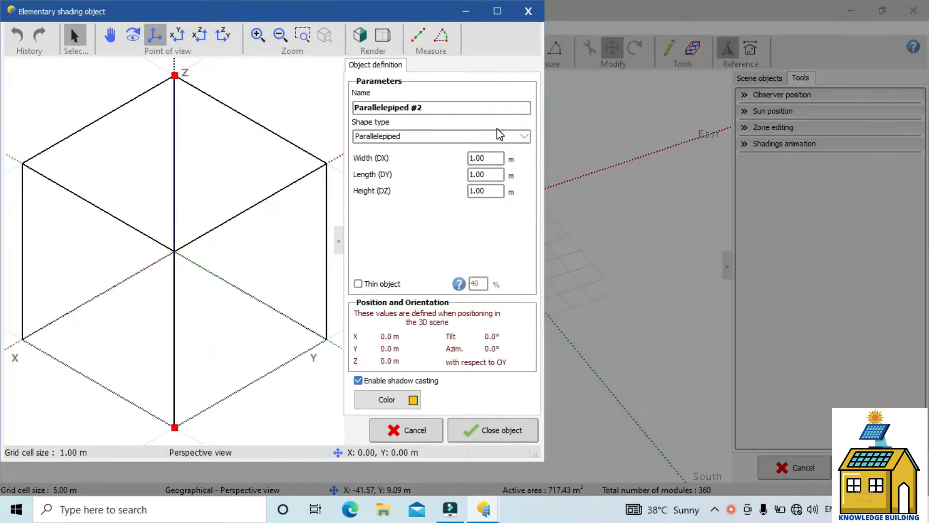
click(524, 136)
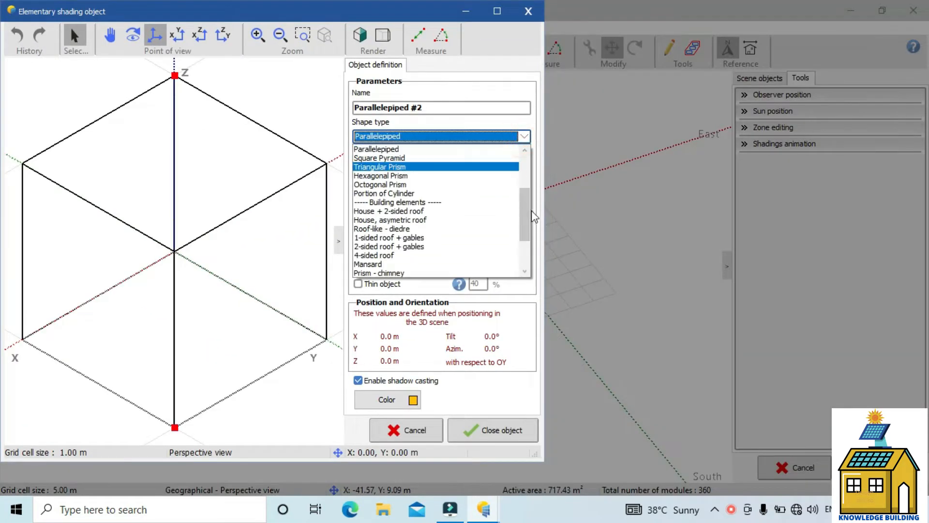
drag(530, 212, 529, 234)
click(375, 229)
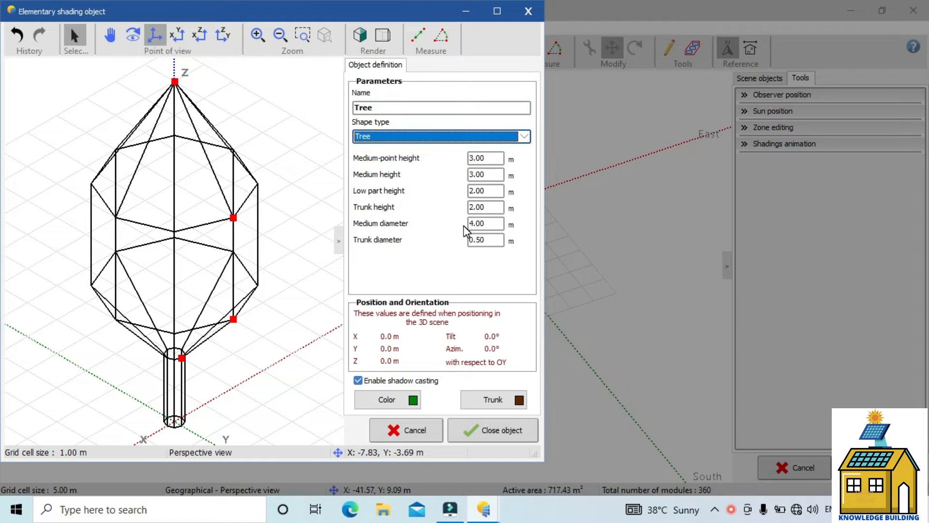
Reshape the tree to a medium-point height of 3.44 m and trunk diameter of 0.68 m, slightly adjusting the lower crown point
drag(175, 81, 179, 63)
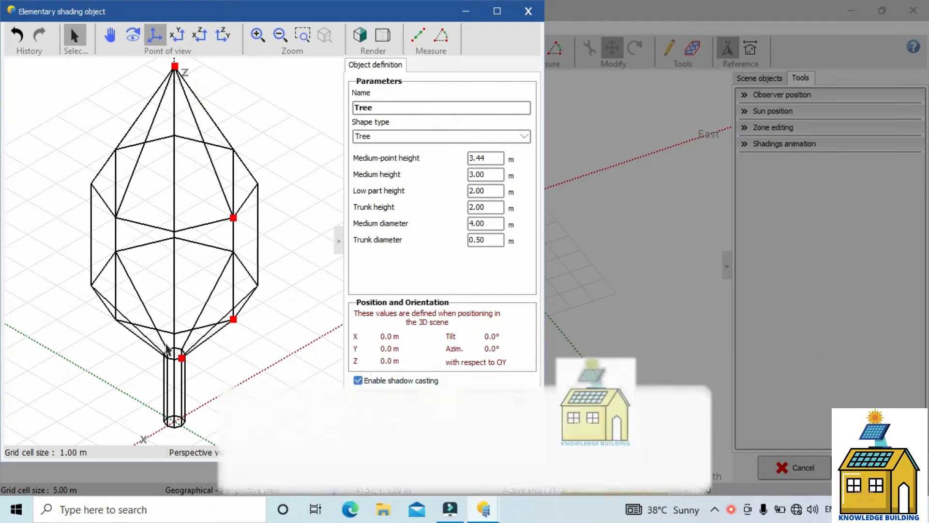
drag(182, 358, 186, 358)
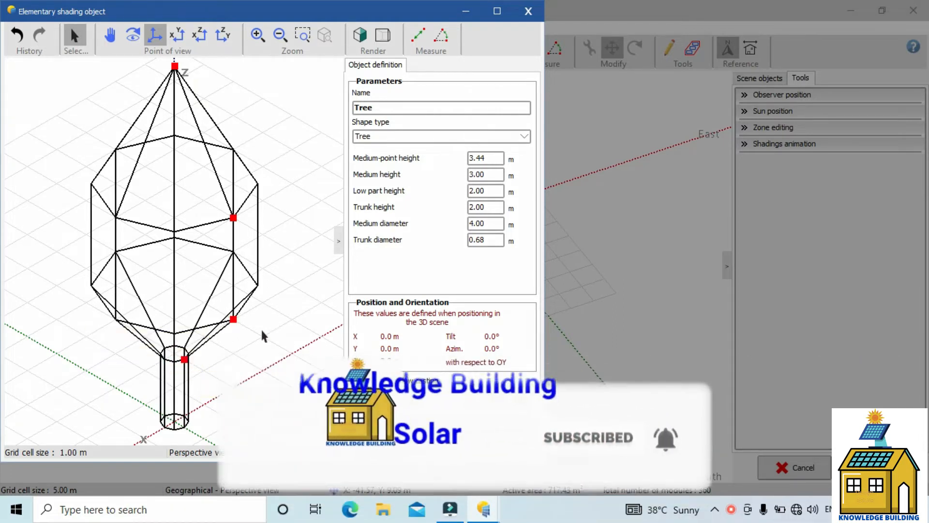
drag(233, 319, 235, 321)
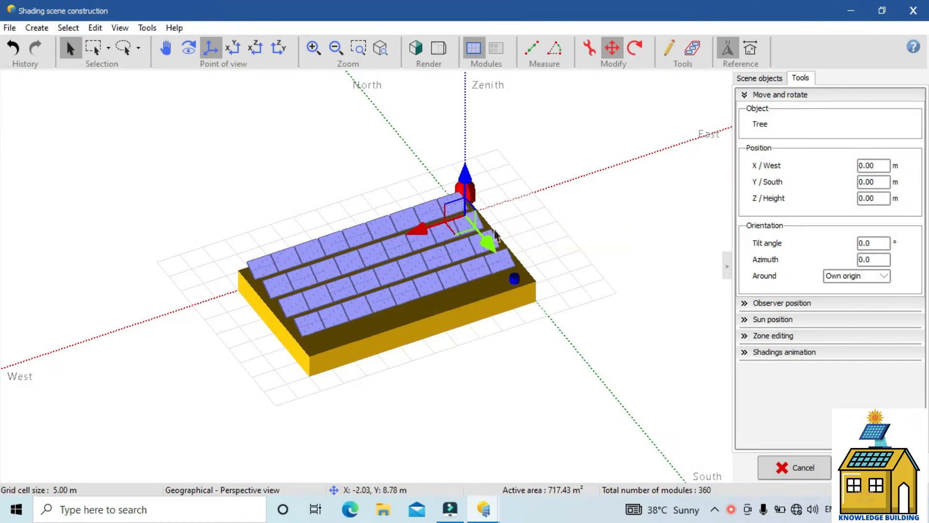
In the left view, move the tree along the Y axis to about 42.09 m south, beyond the building
click(242, 53)
click(256, 51)
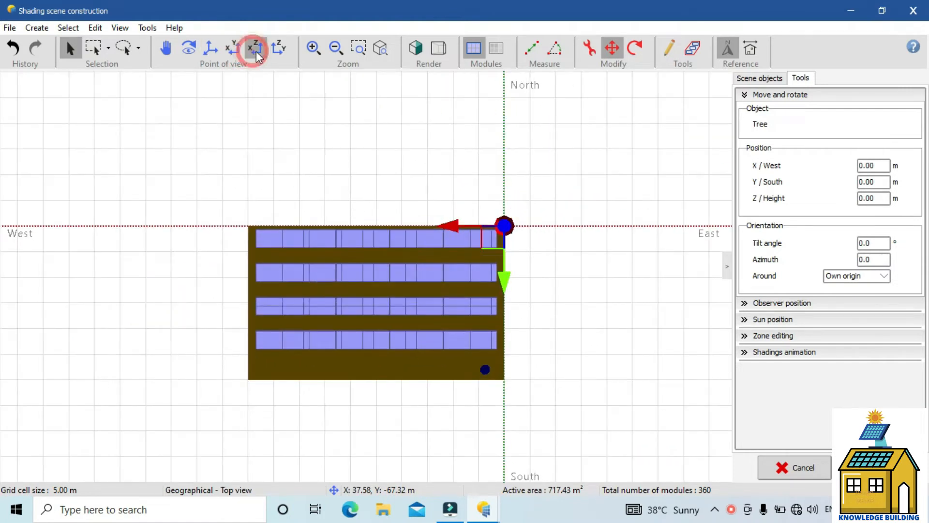
click(274, 52)
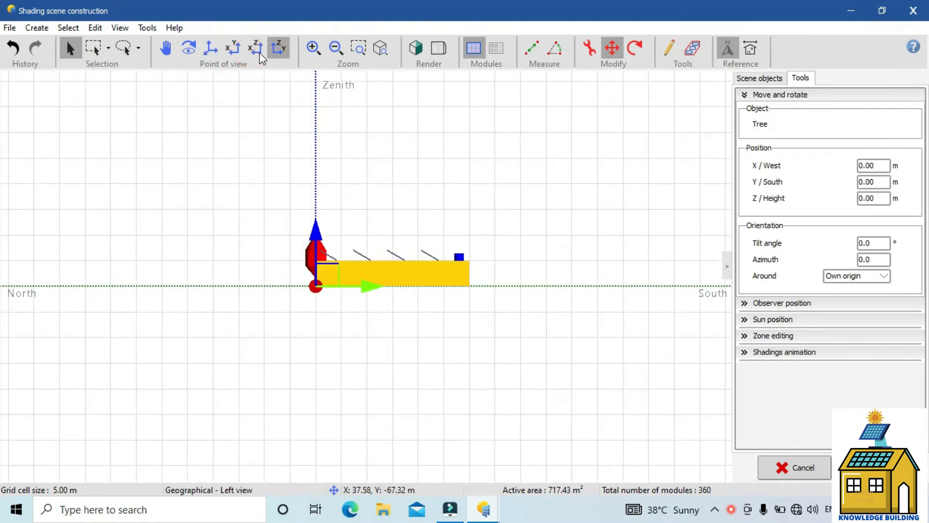
click(240, 50)
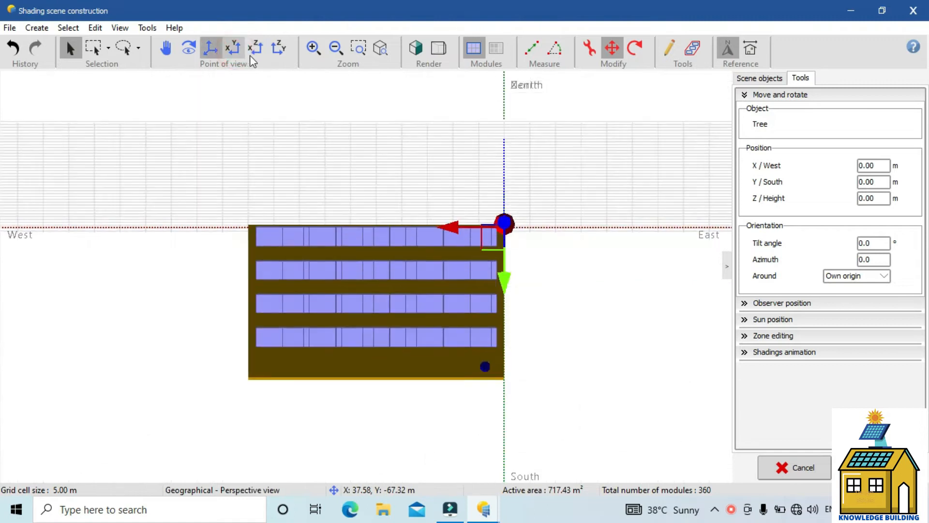
click(257, 53)
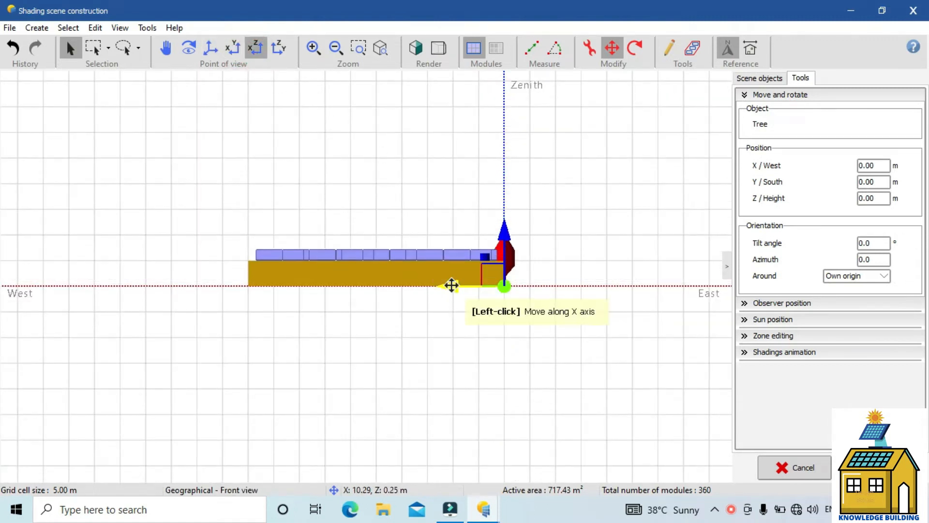
click(280, 48)
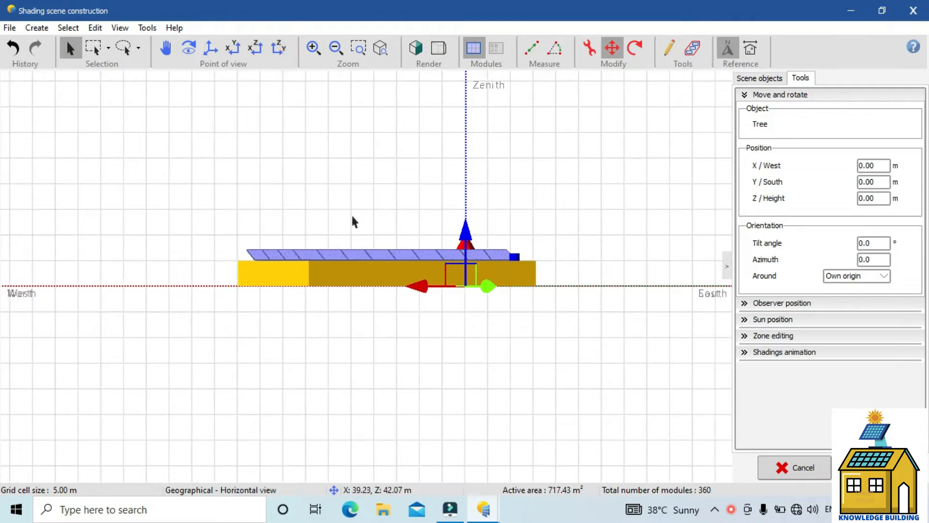
click(237, 51)
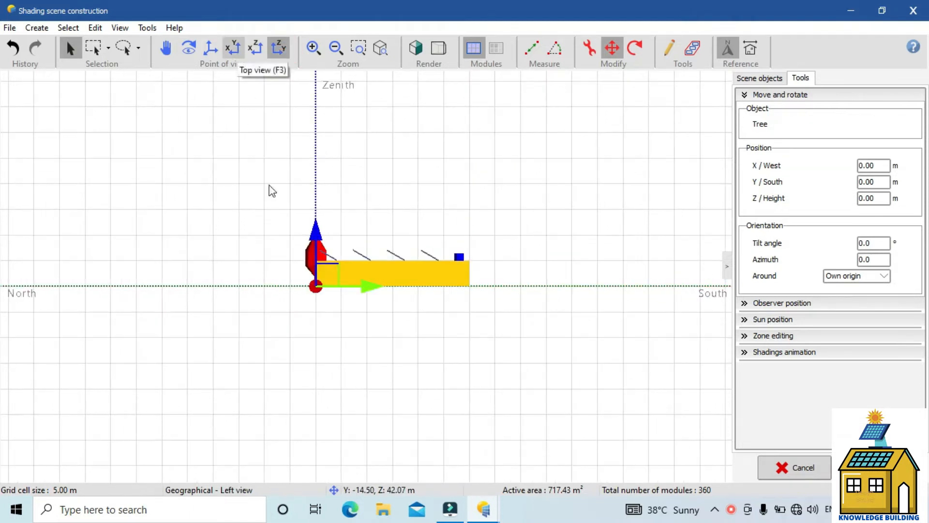
drag(432, 286, 583, 287)
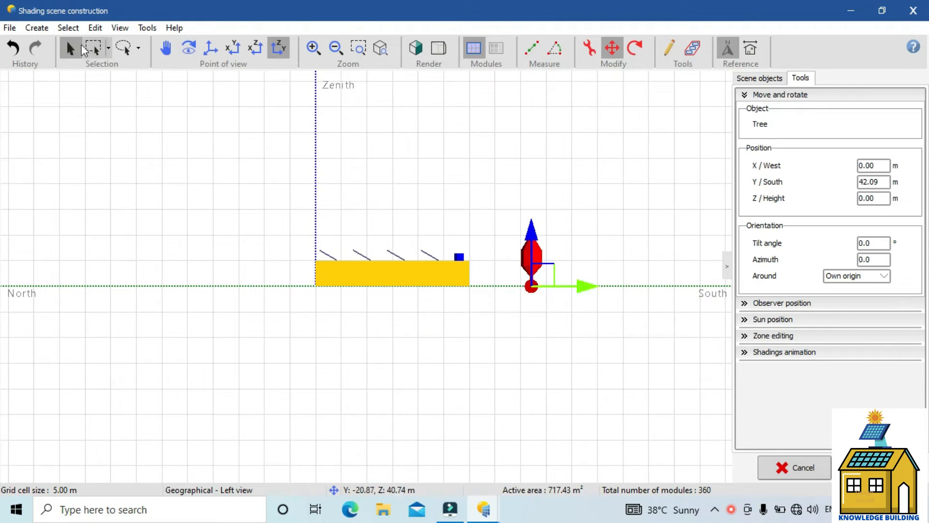
Display the scene in perspective, deselect the tree and inspect its shape and distance from the building
click(213, 49)
click(677, 235)
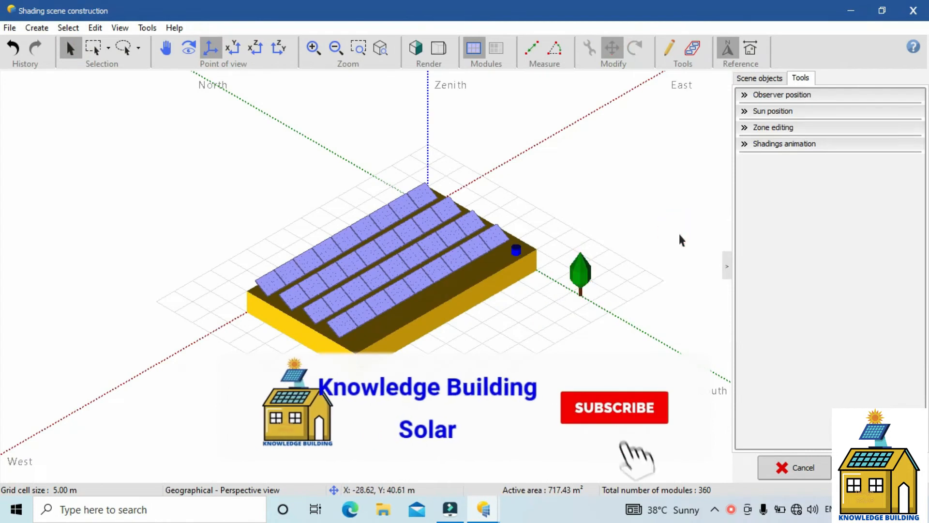
scroll(591, 288, up, 3)
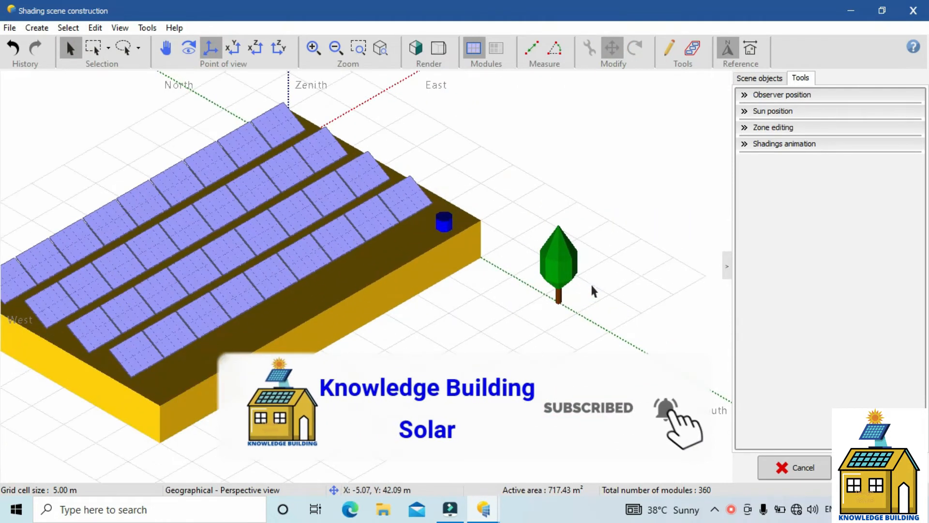
scroll(593, 285, up, 5)
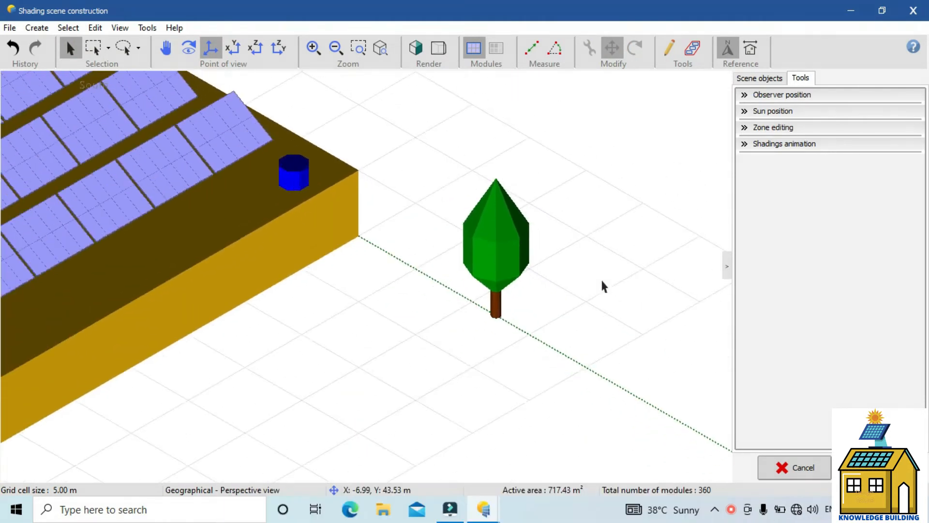
scroll(602, 282, down, 8)
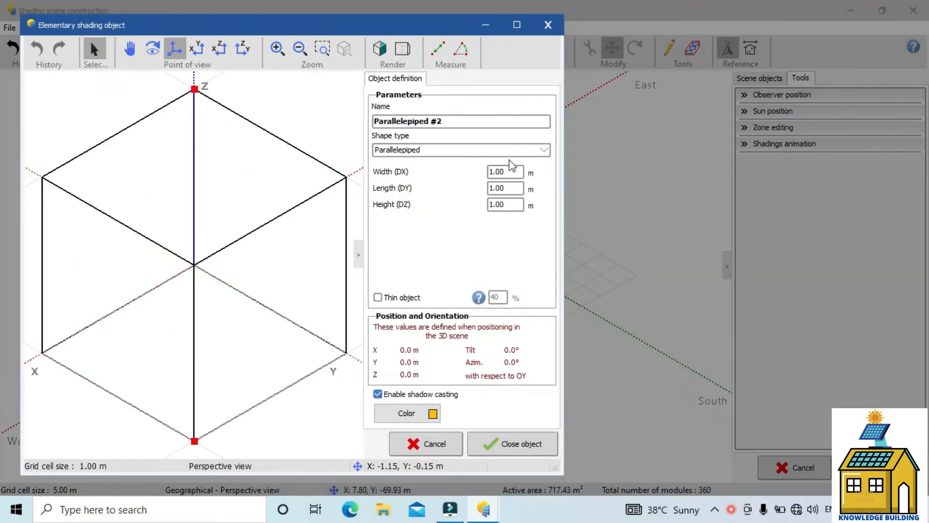
Add a House + 2-sided roof shading object and move it to about 54.43 m west, beyond the building
click(510, 151)
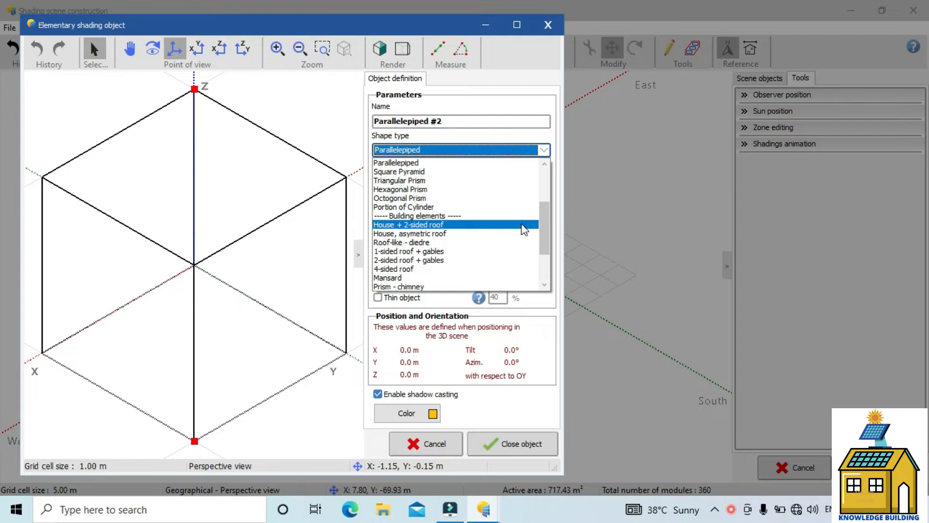
click(505, 225)
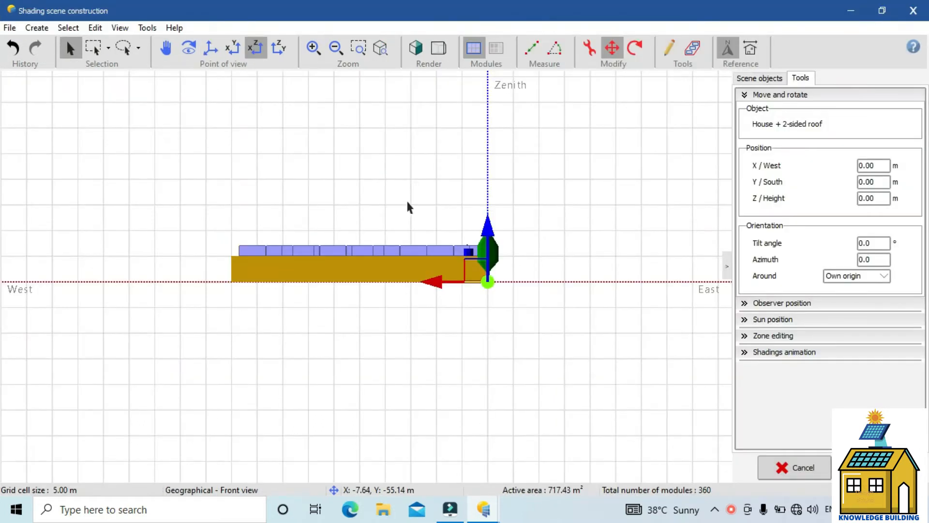
drag(431, 279, 154, 266)
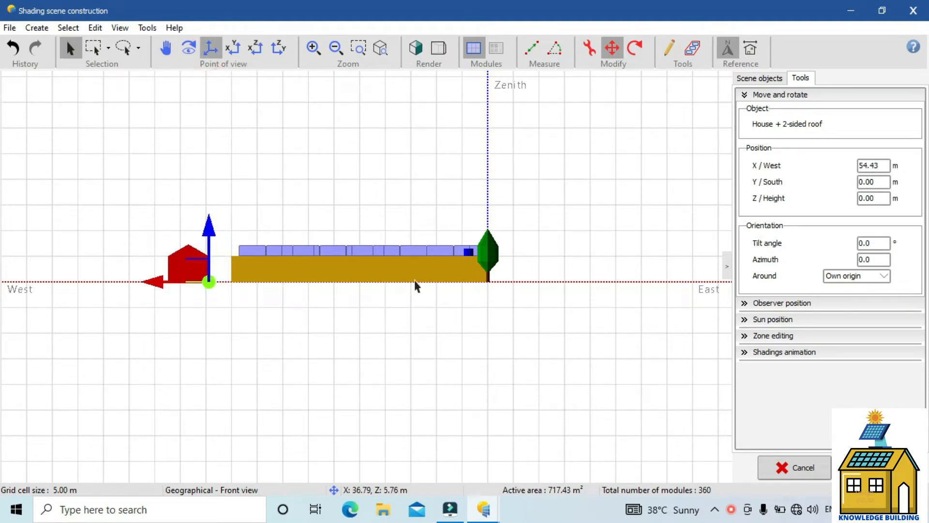
click(594, 196)
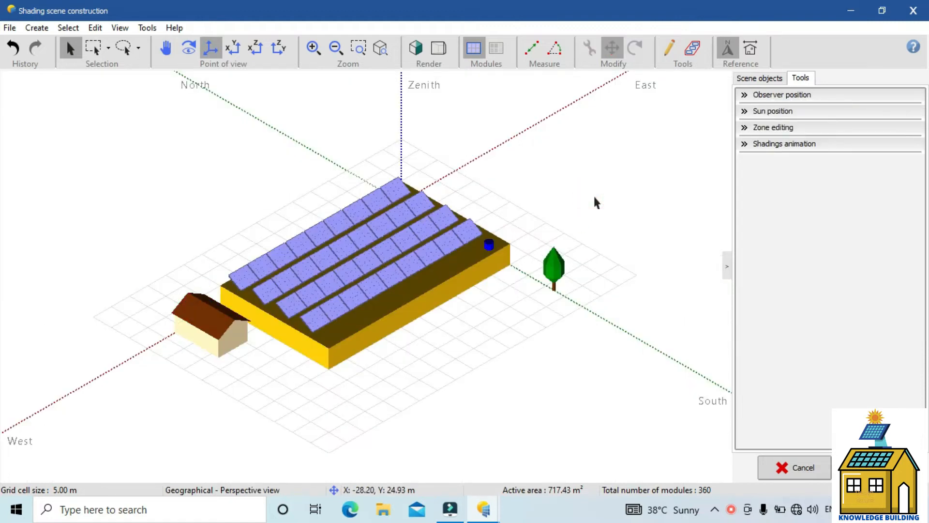
Examine the house's position beside the building's west side in perspective
click(178, 320)
scroll(178, 321, up, 4)
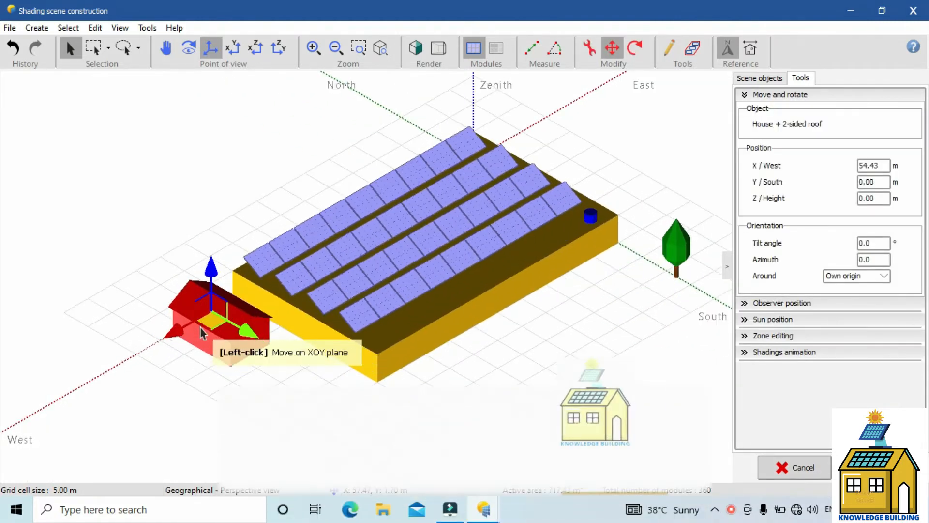
click(400, 402)
scroll(290, 384, up, 9)
scroll(303, 372, down, 7)
scroll(307, 367, down, 4)
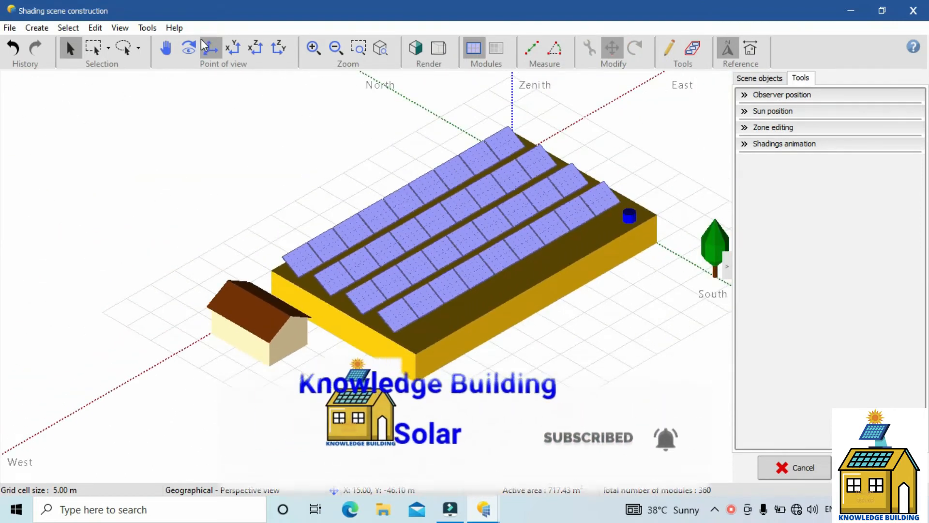
click(194, 54)
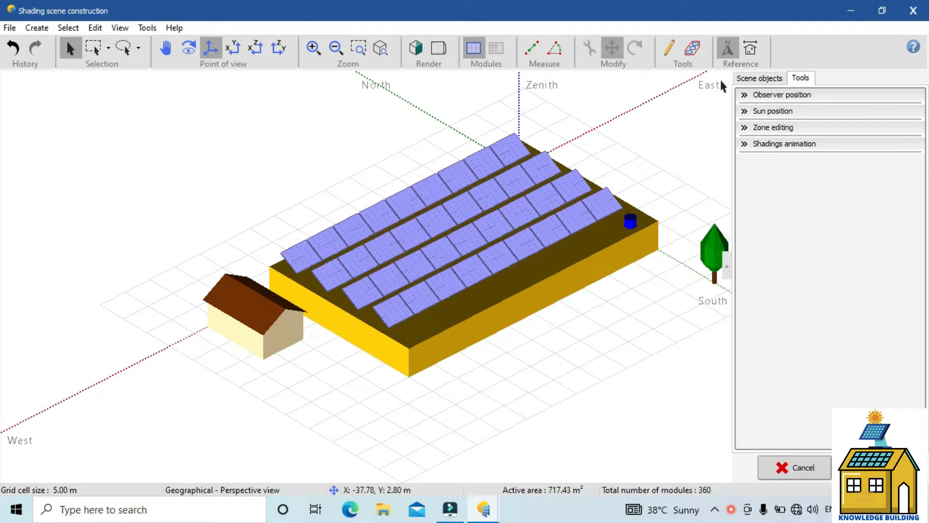
Rotate the house about its own origin to an azimuth of about 70.2° and deselect it
click(227, 335)
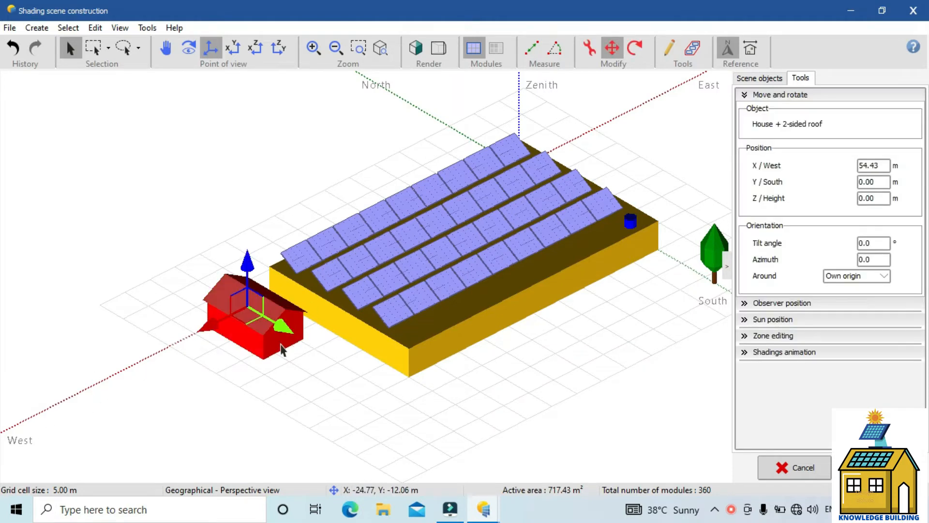
click(635, 48)
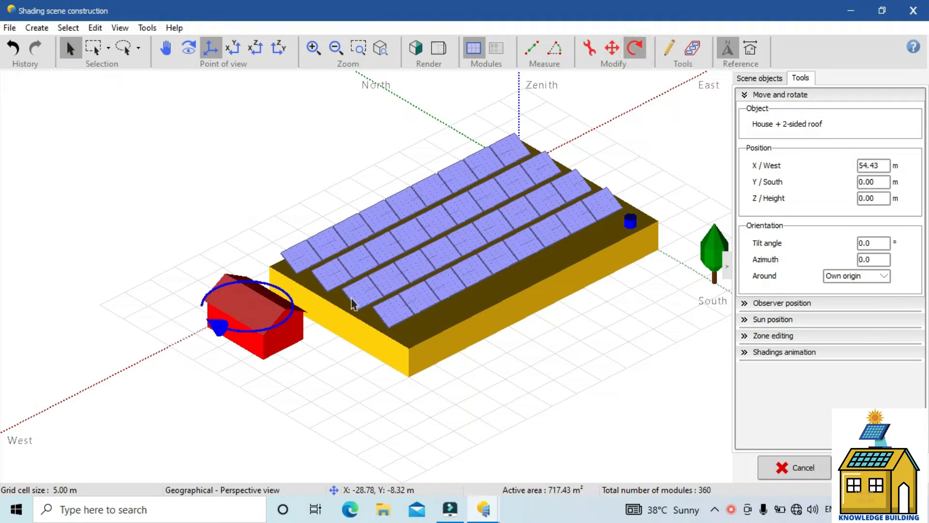
drag(226, 330, 97, 293)
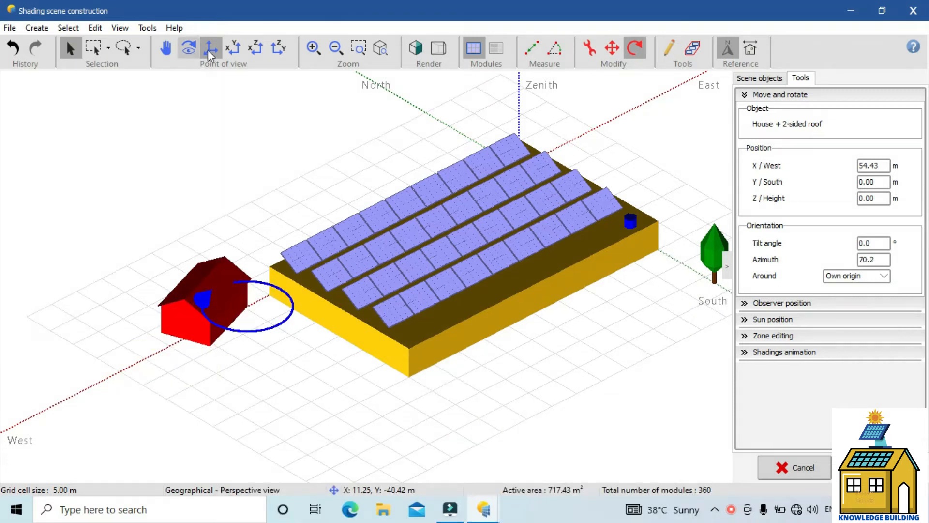
click(241, 92)
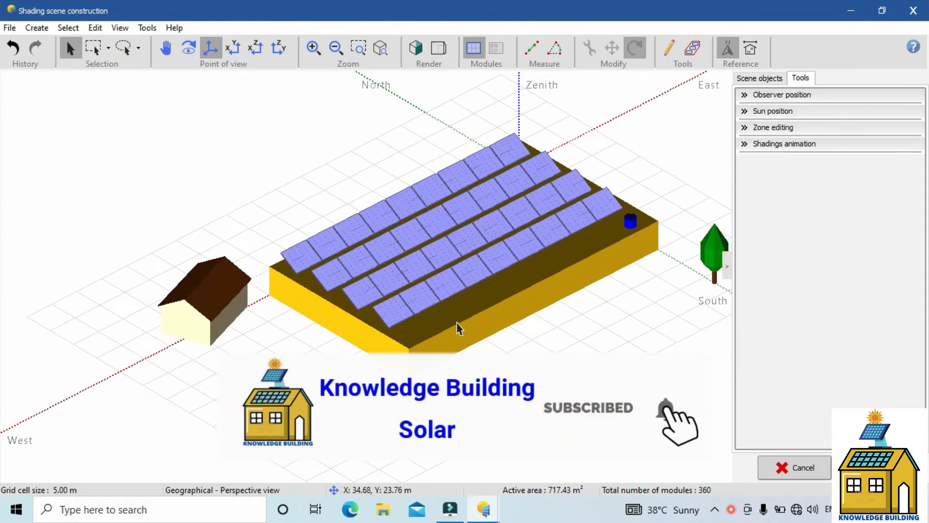
Run the shadings animation for 21-12-2021 with a step duration of 15 minutes, and replay it
click(164, 49)
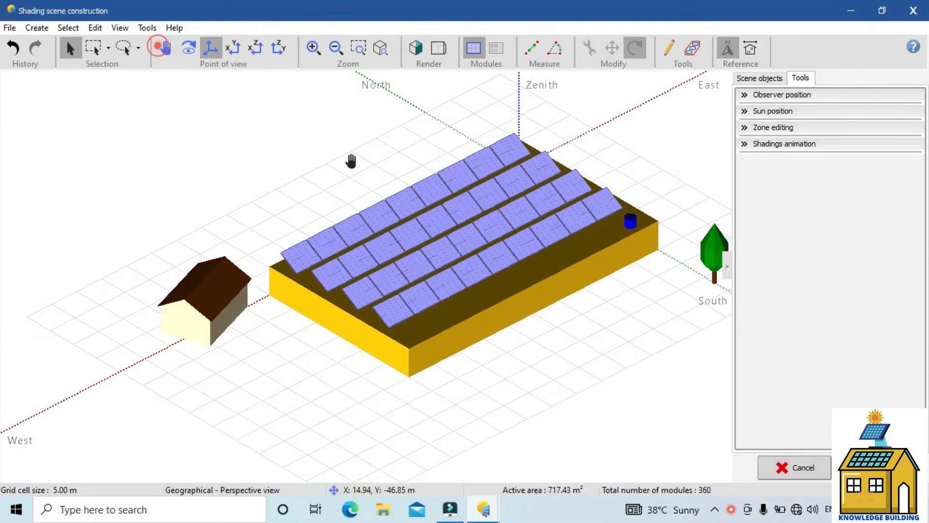
scroll(488, 233, down, 5)
scroll(456, 225, up, 4)
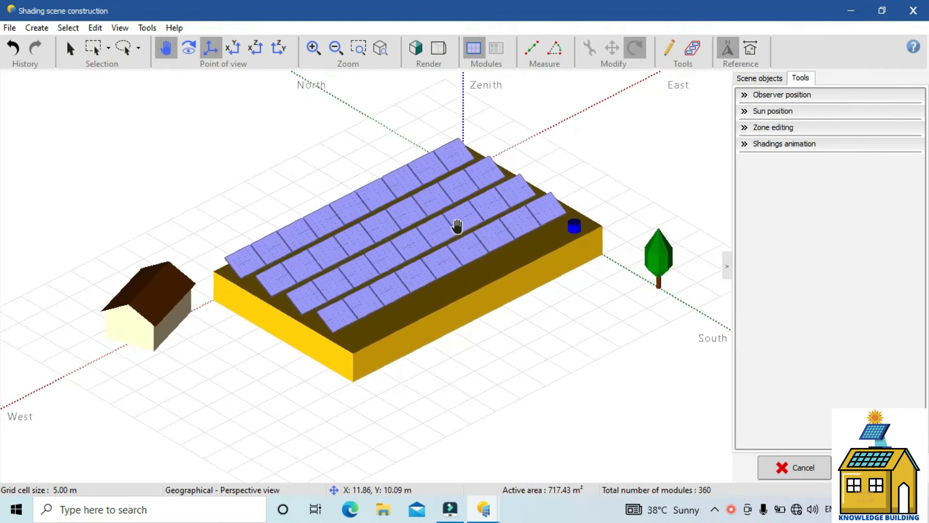
scroll(455, 225, down, 2)
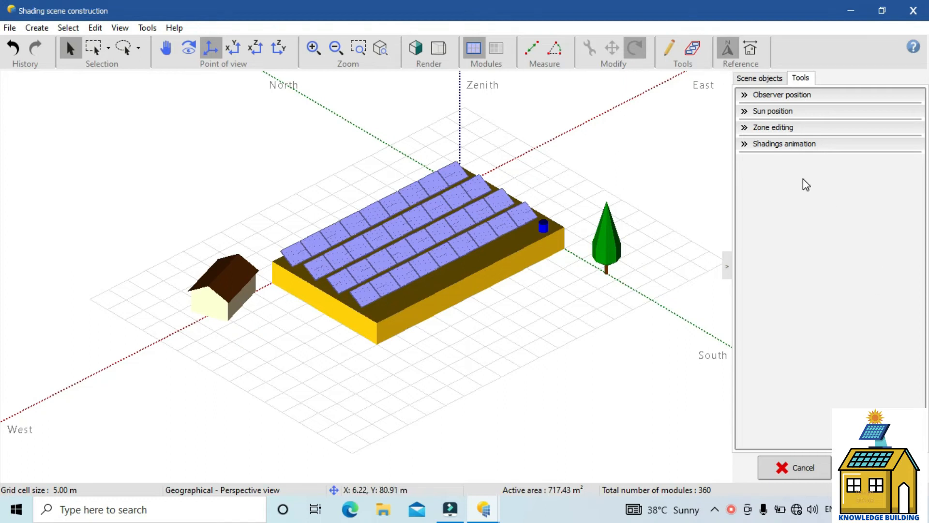
click(794, 144)
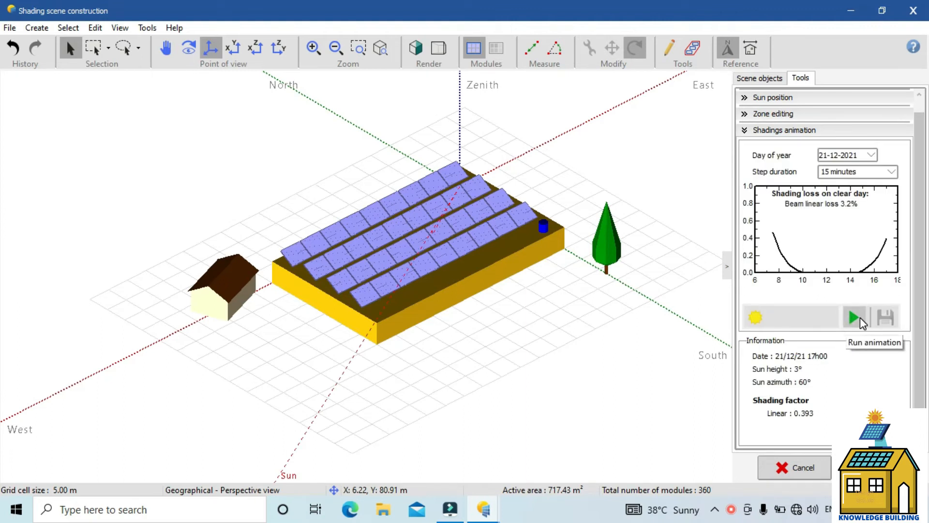
click(855, 318)
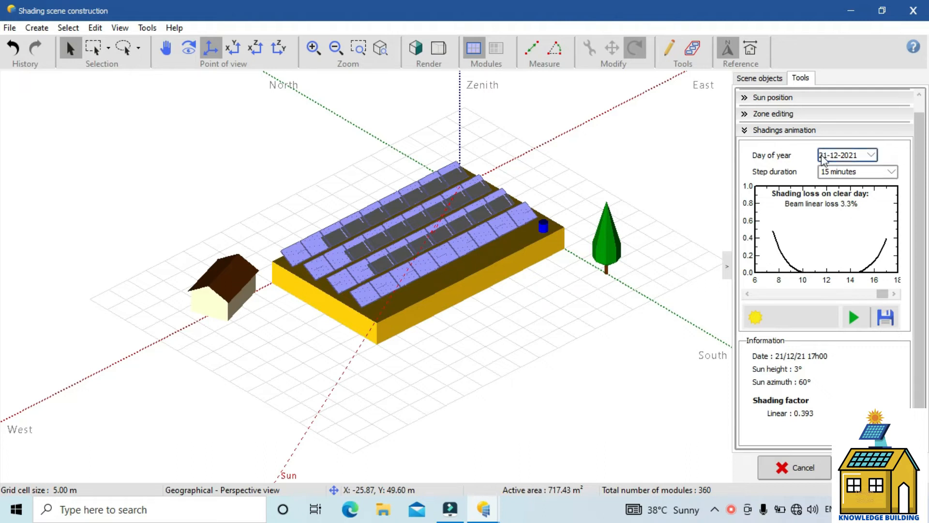
click(853, 318)
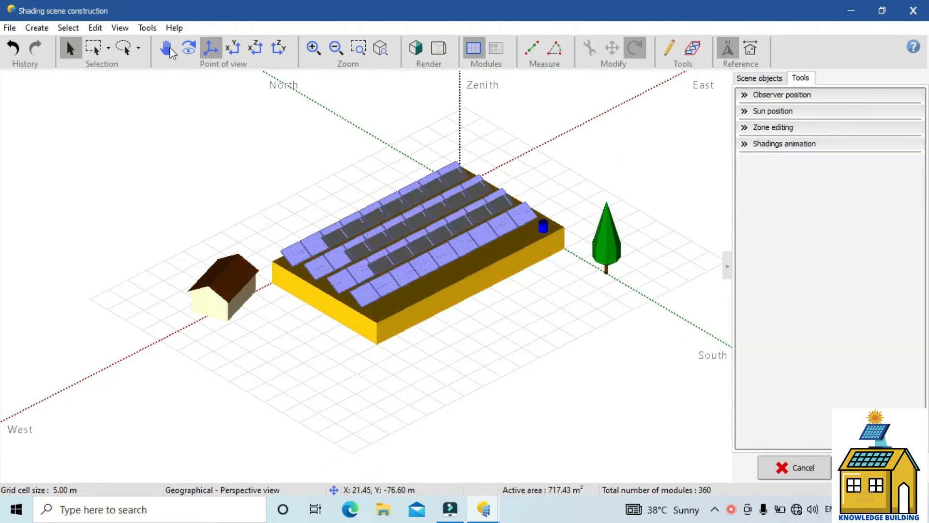
Delete the second and third PV tables from the east end of the southernmost row
scroll(514, 248, up, 5)
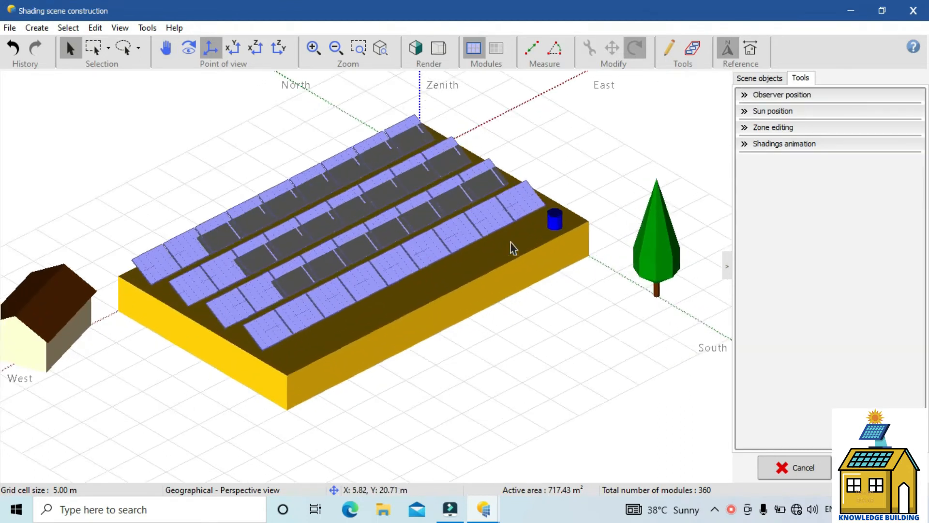
scroll(477, 266, down, 6)
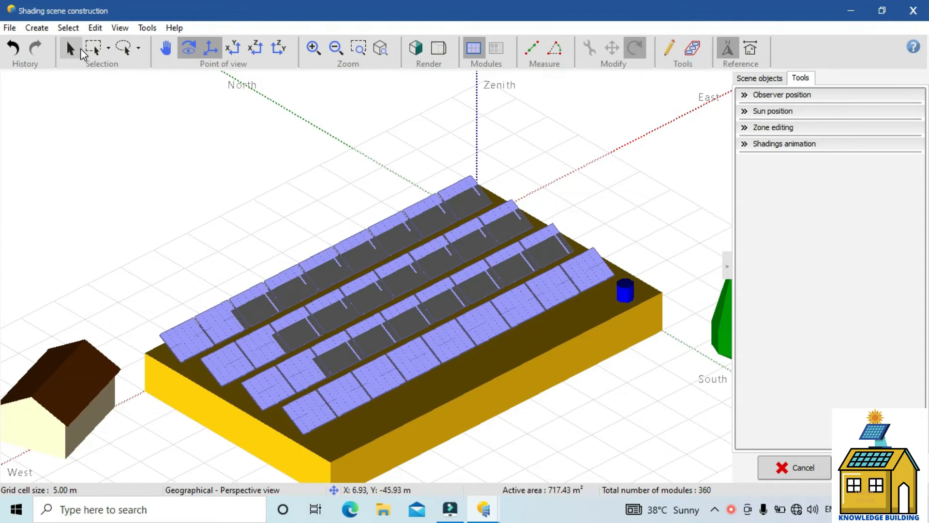
click(73, 49)
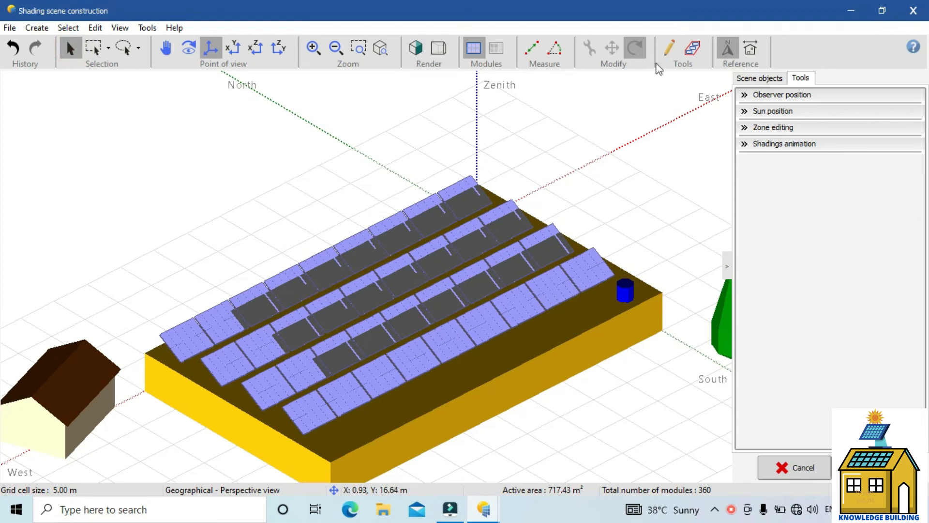
click(556, 286)
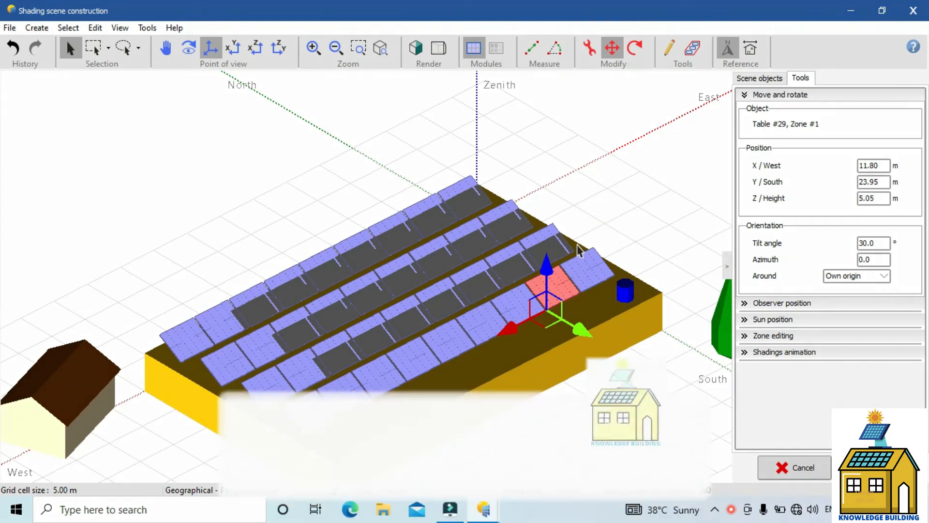
key(Delete)
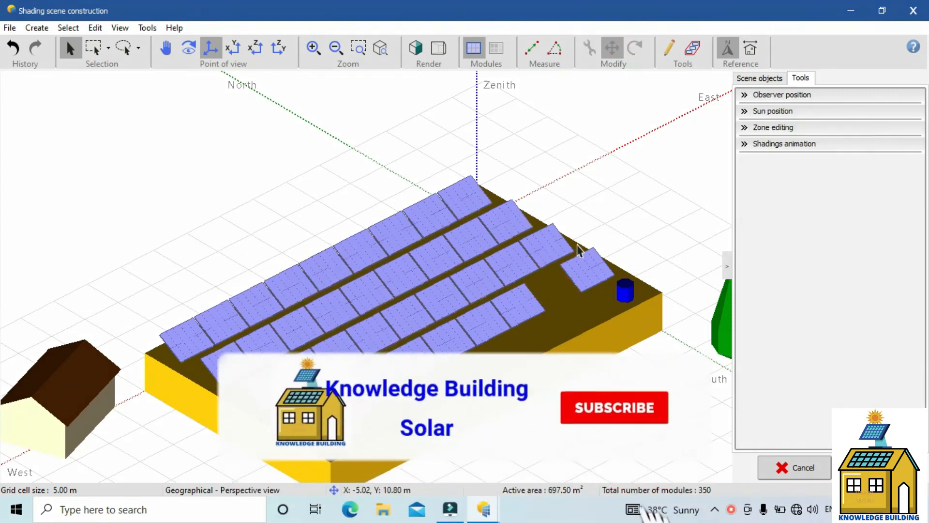
click(533, 306)
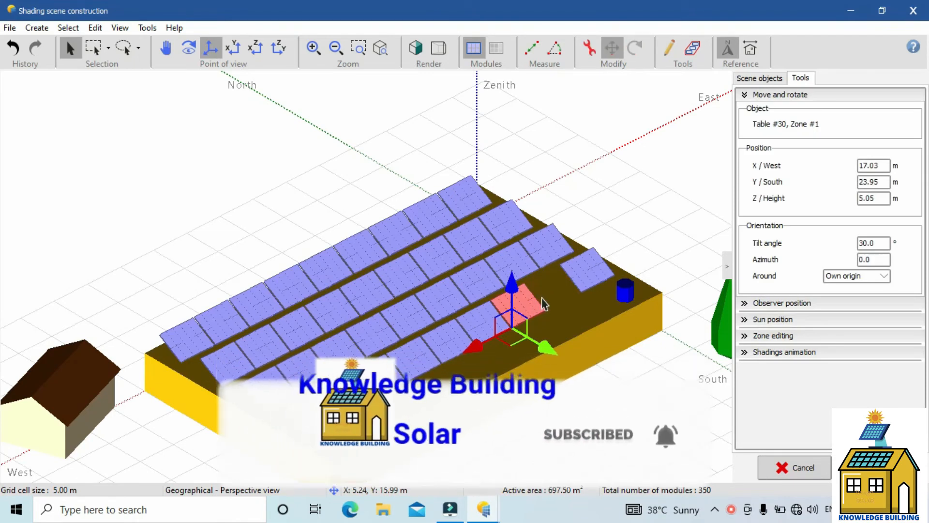
key(Delete)
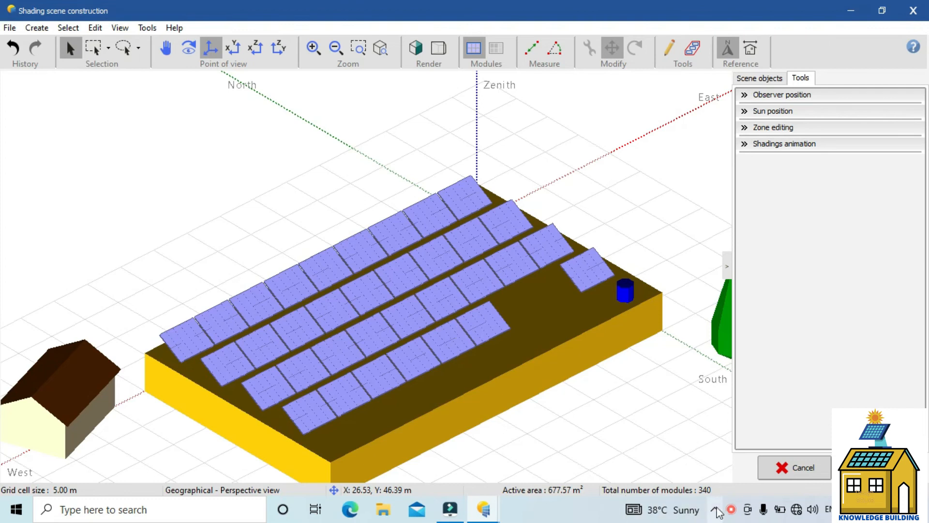
Run the shadings animation again on the array with the two tables removed, and examine the shaded tables in perspective
scroll(625, 387, down, 2)
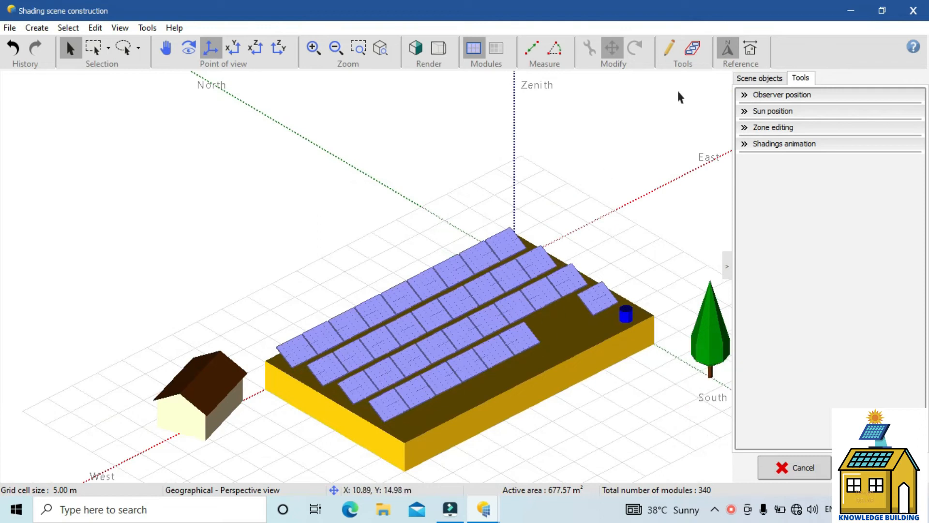
click(786, 144)
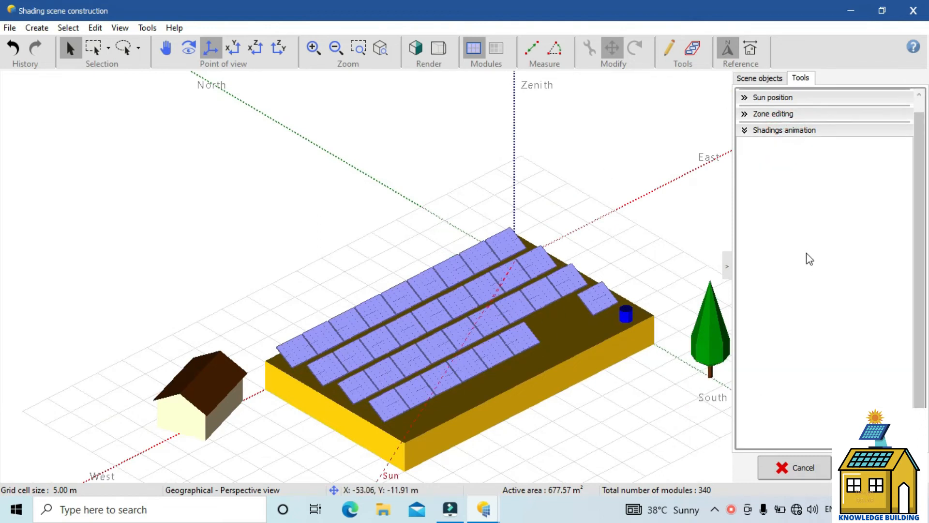
click(854, 317)
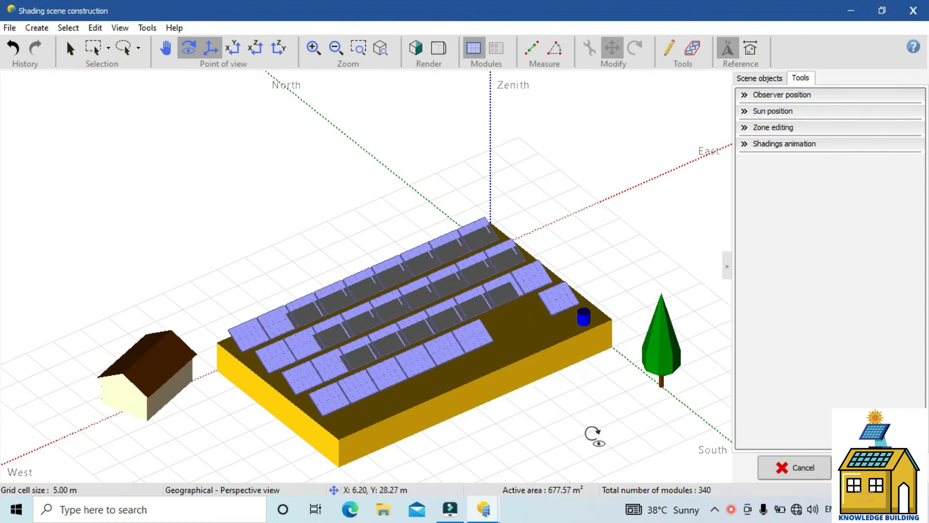
middle_drag(611, 460, 602, 445)
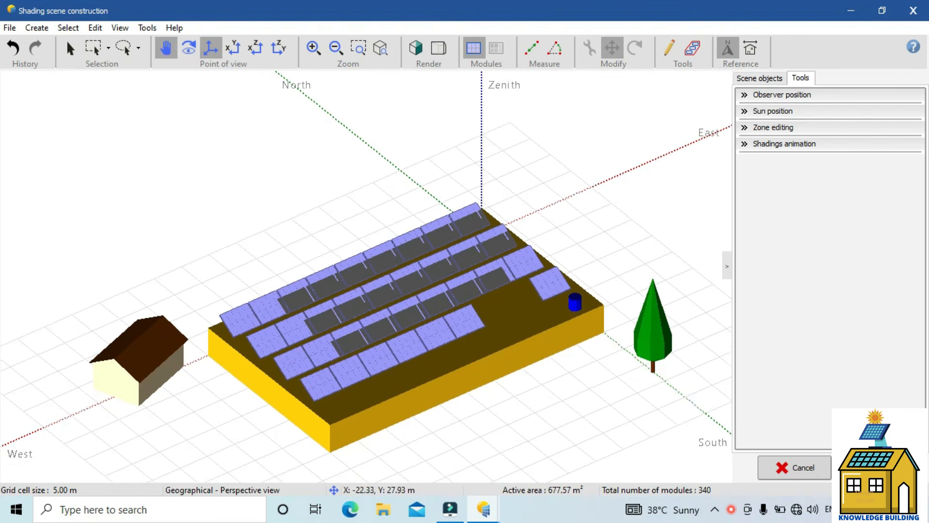